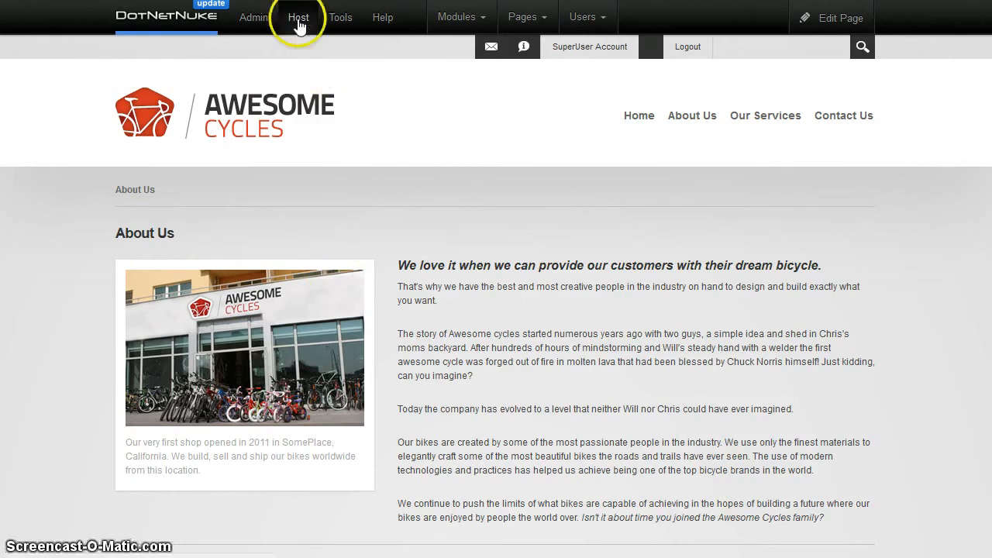
Turn on edit mode for the About Us page and open the settings of its About Us module
mouse_move(299, 23)
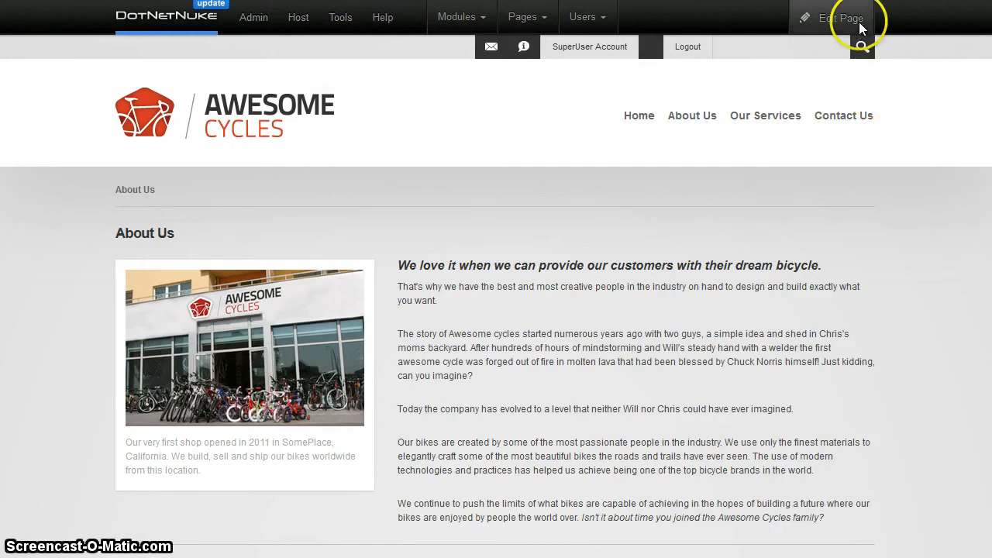
mouse_move(859, 22)
click(811, 69)
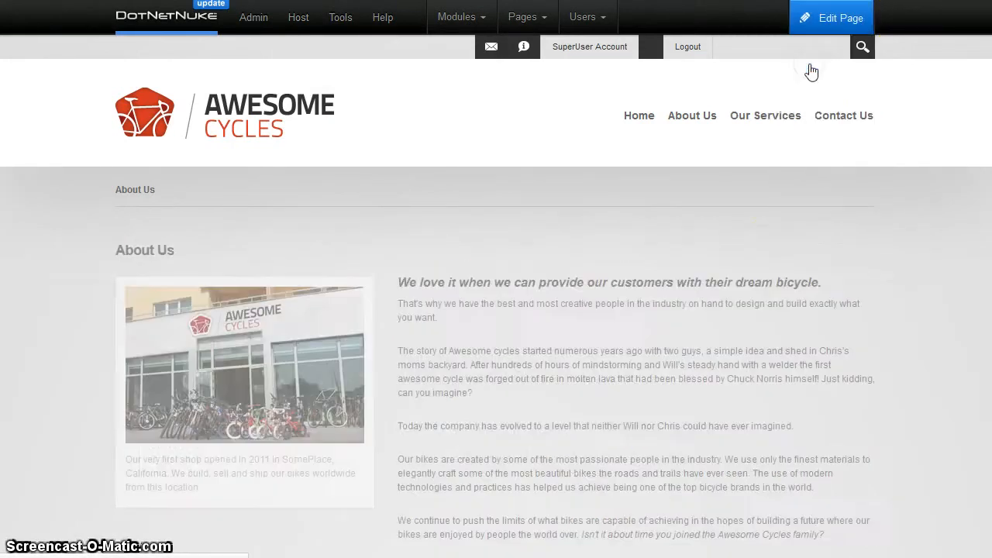
scroll(773, 302, down, 1)
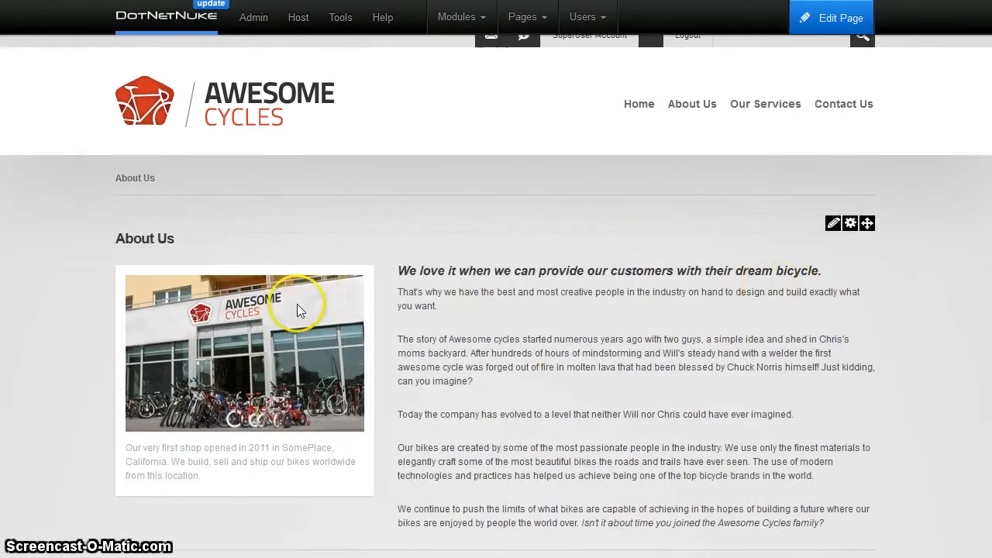
mouse_move(850, 147)
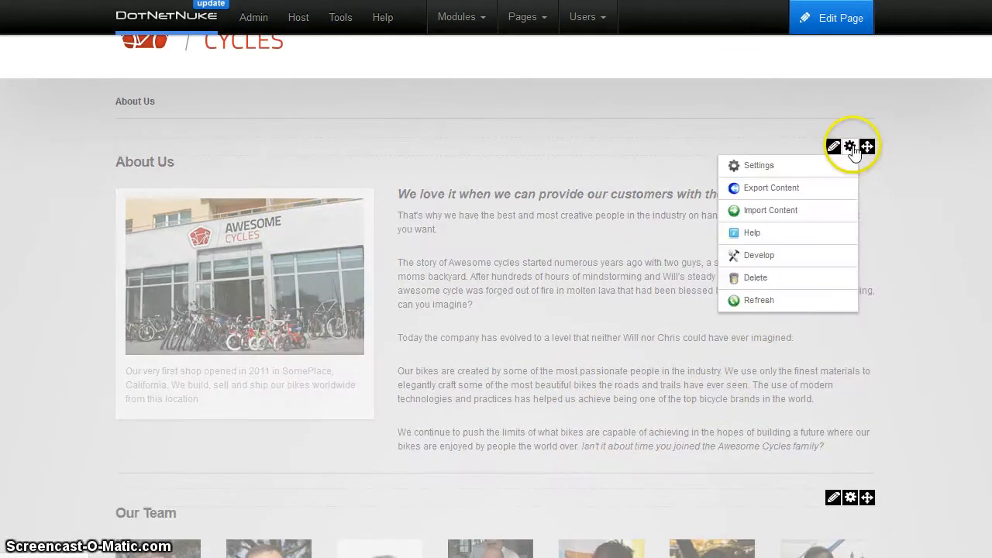
click(827, 165)
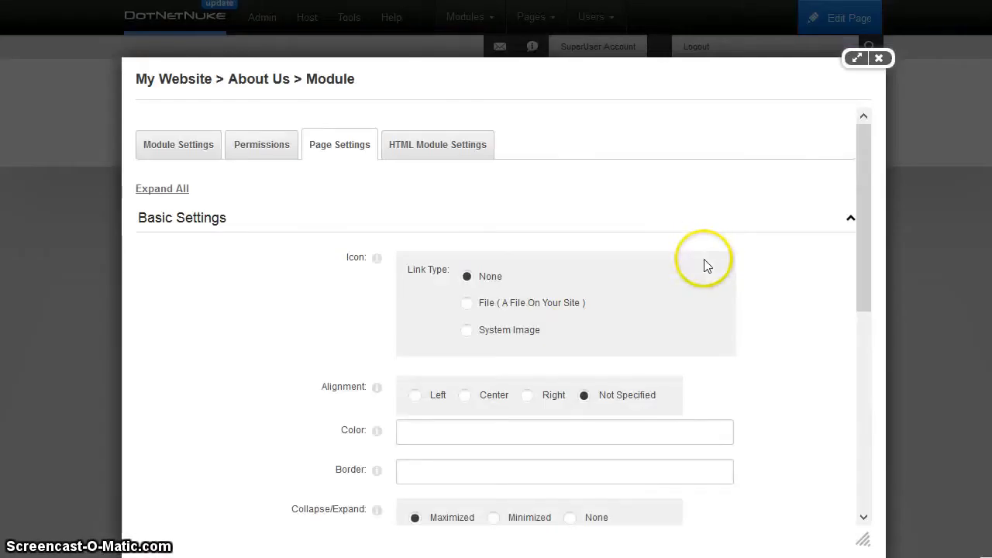
Set the module container to Host: EasyContainer - LightgraySimple and update the module settings
scroll(704, 266, down, 5)
scroll(432, 378, up, 1)
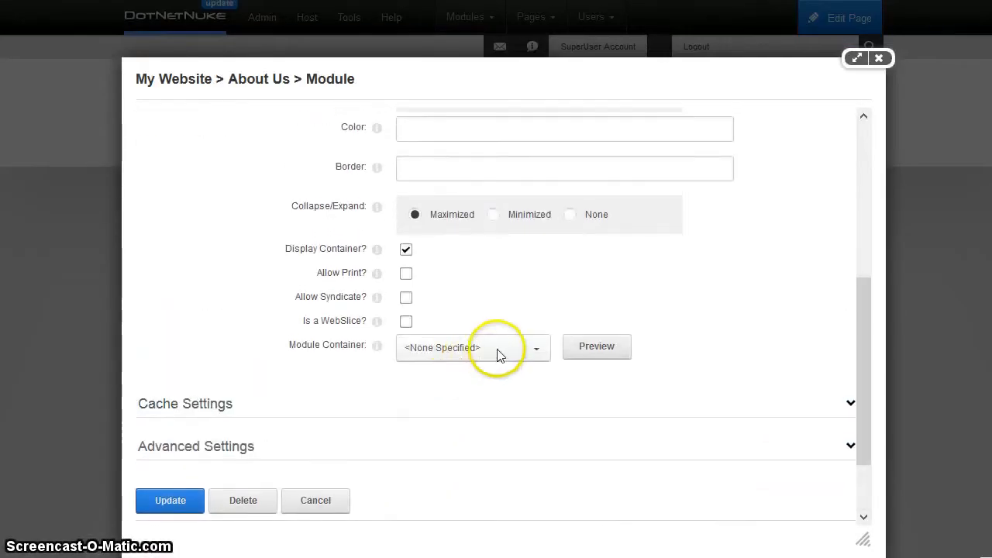
click(500, 356)
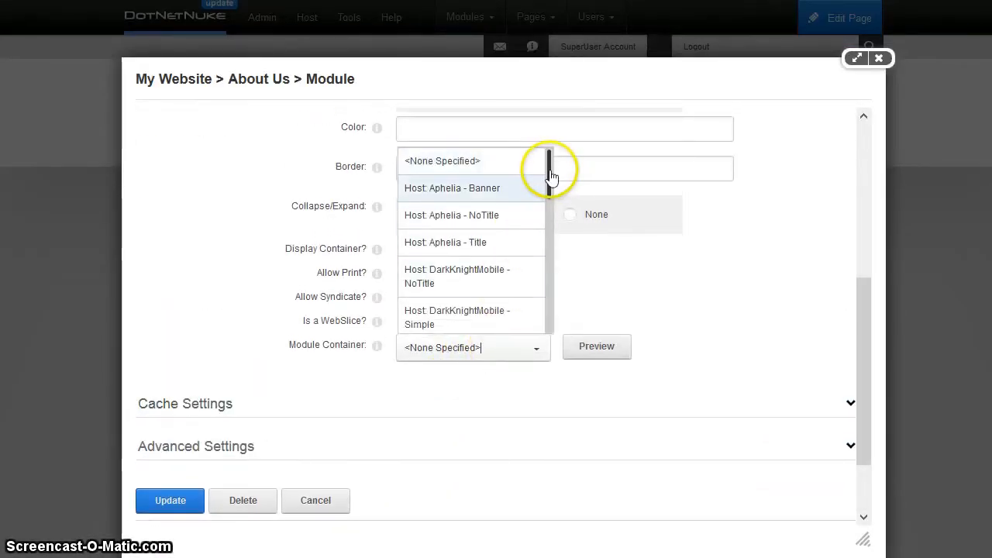
drag(551, 188, 551, 224)
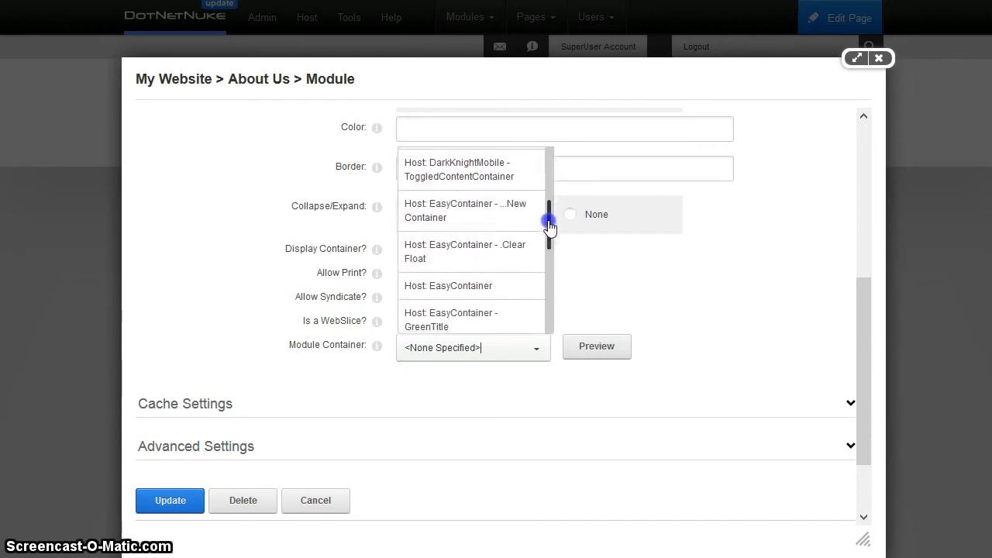
scroll(504, 225, down, 1)
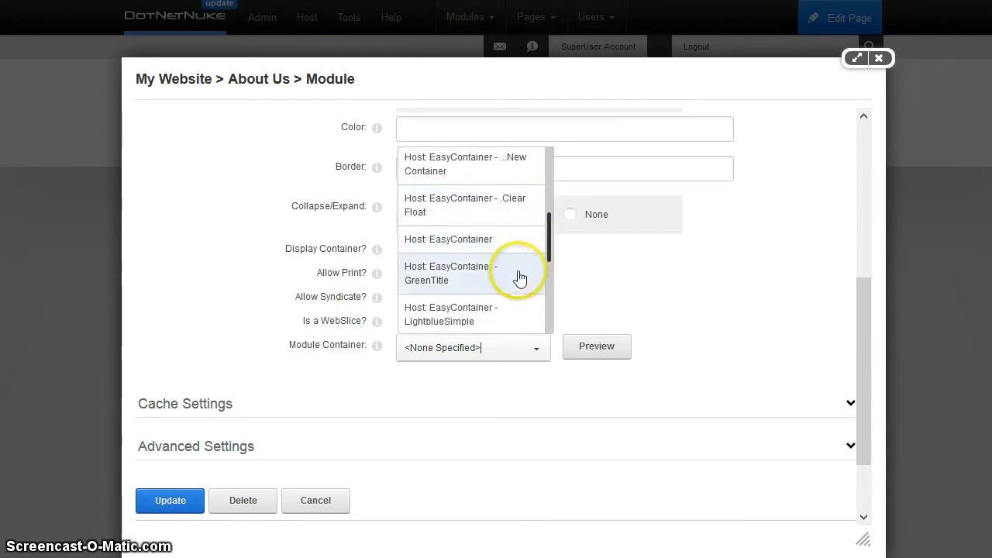
scroll(461, 294, down, 1)
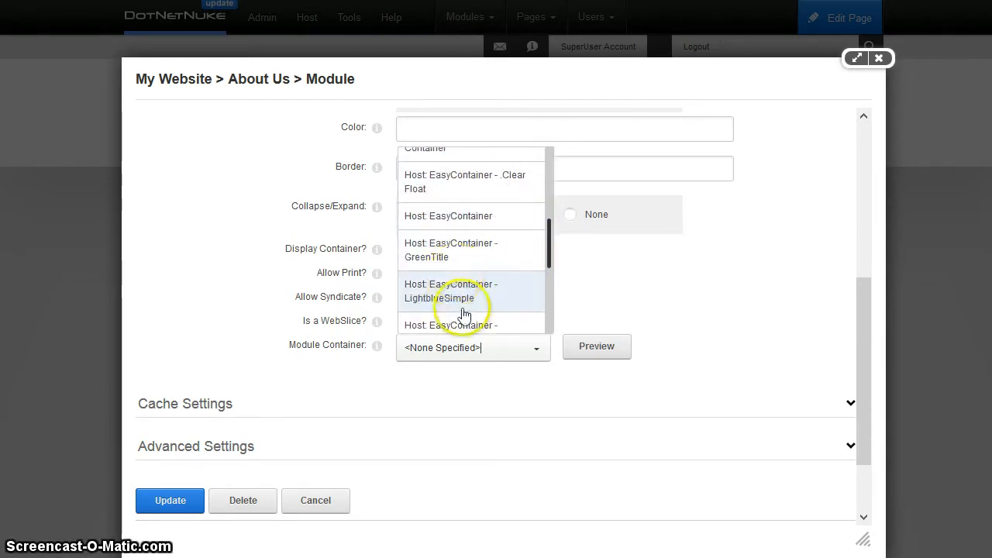
scroll(476, 317, down, 1)
click(495, 313)
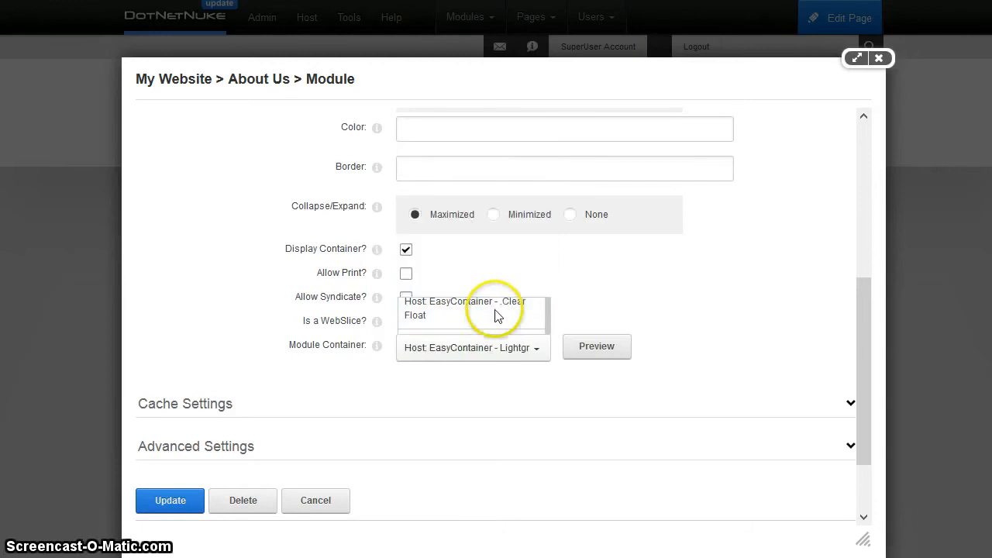
scroll(310, 465, down, 1)
click(170, 419)
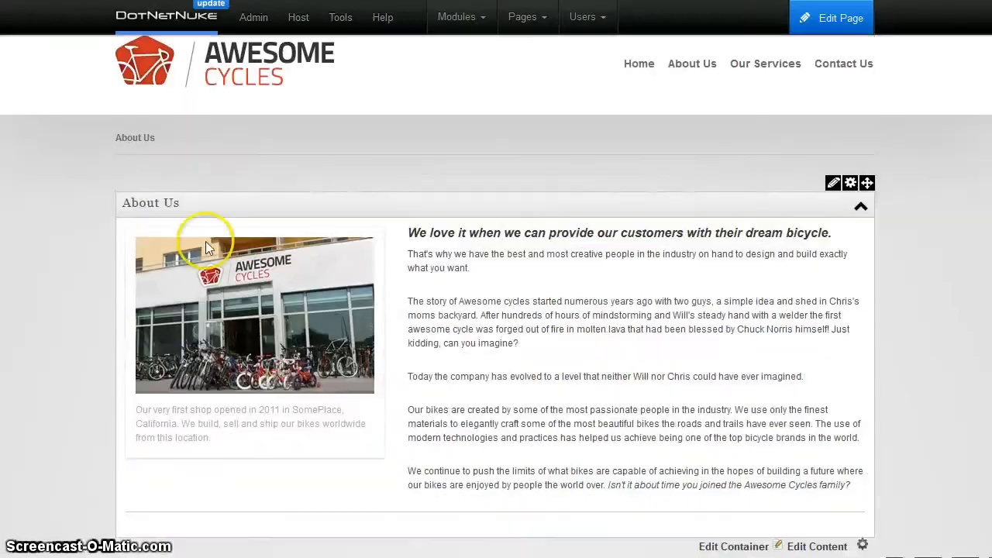
Try a titlebar font size of 30 px in the About Us container's editor, then discard the change
scroll(103, 182, down, 2)
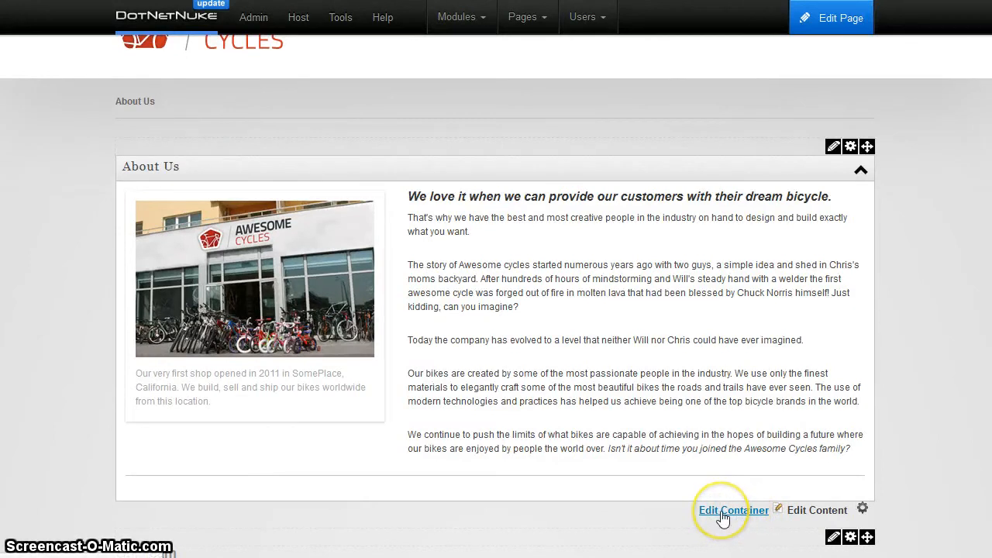
click(721, 513)
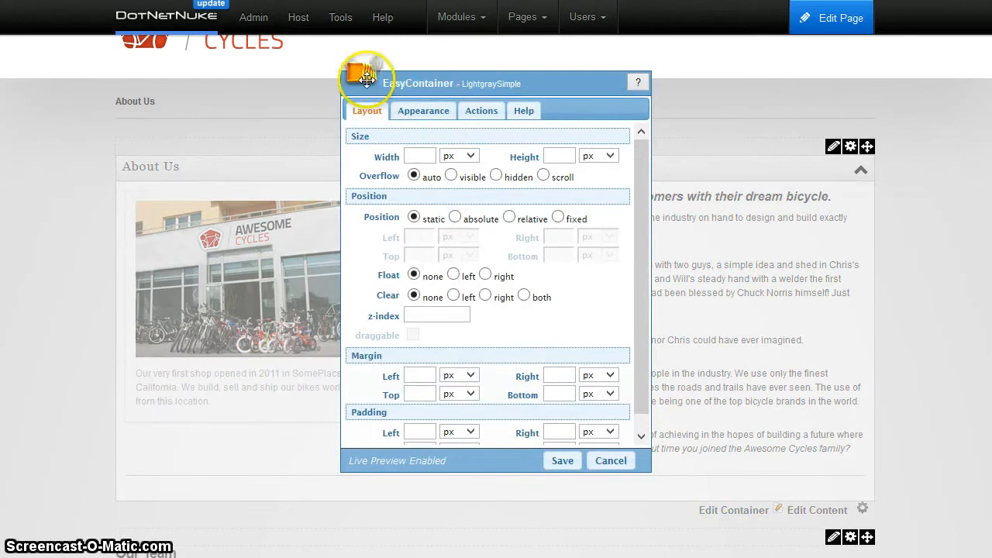
drag(366, 77, 527, 87)
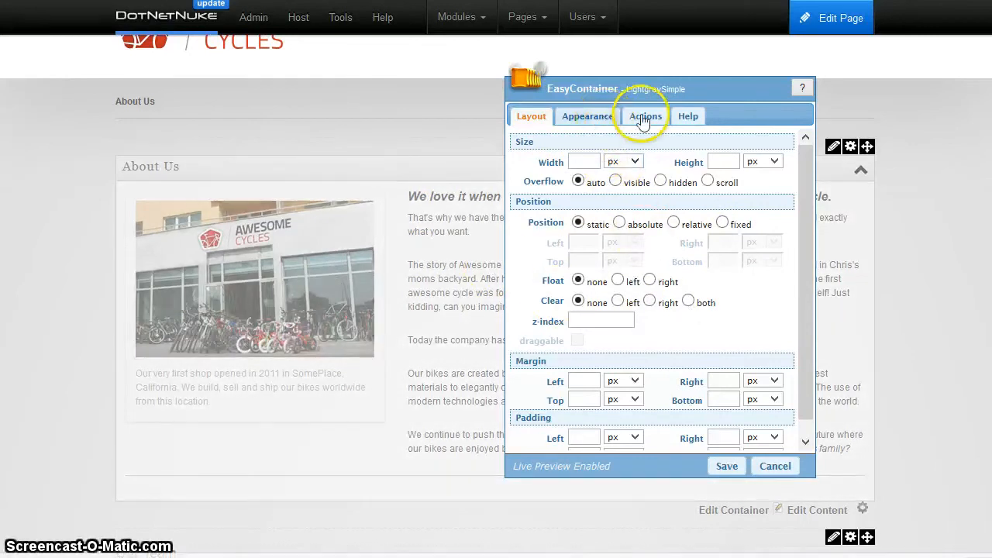
click(613, 119)
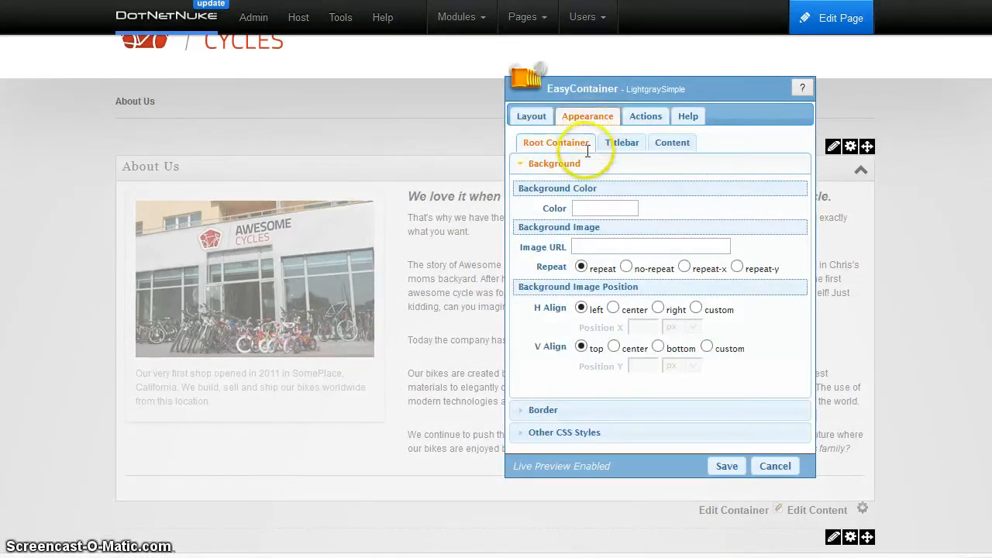
click(630, 144)
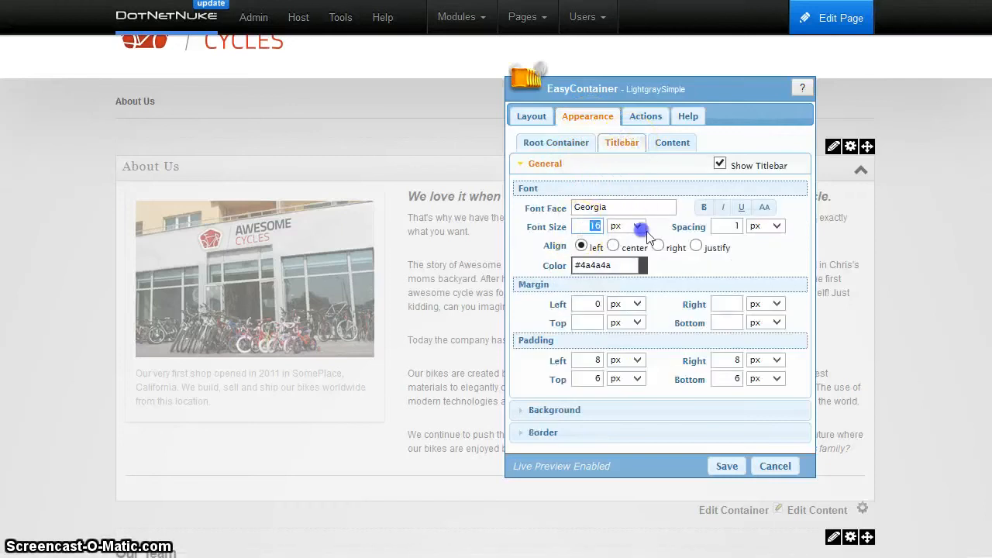
text(30)
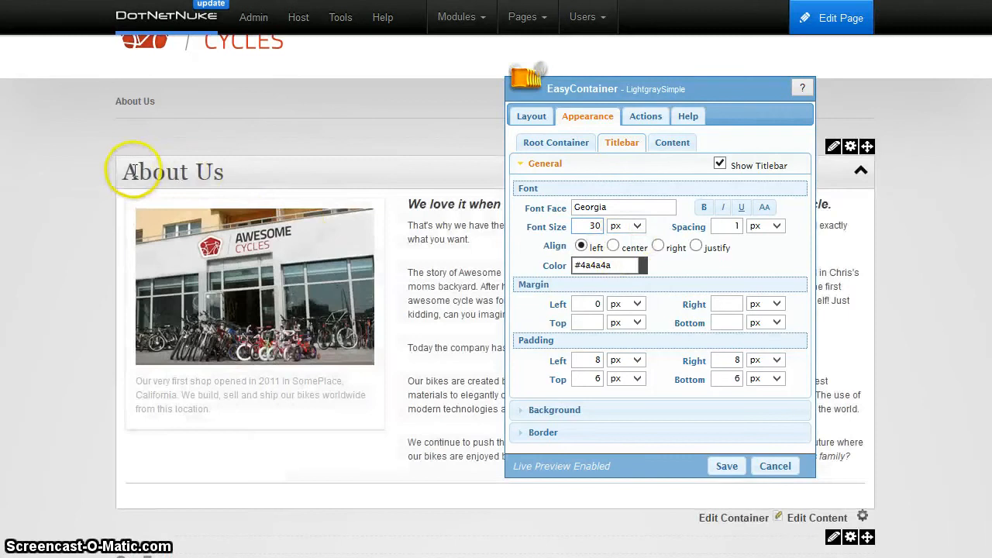
click(777, 467)
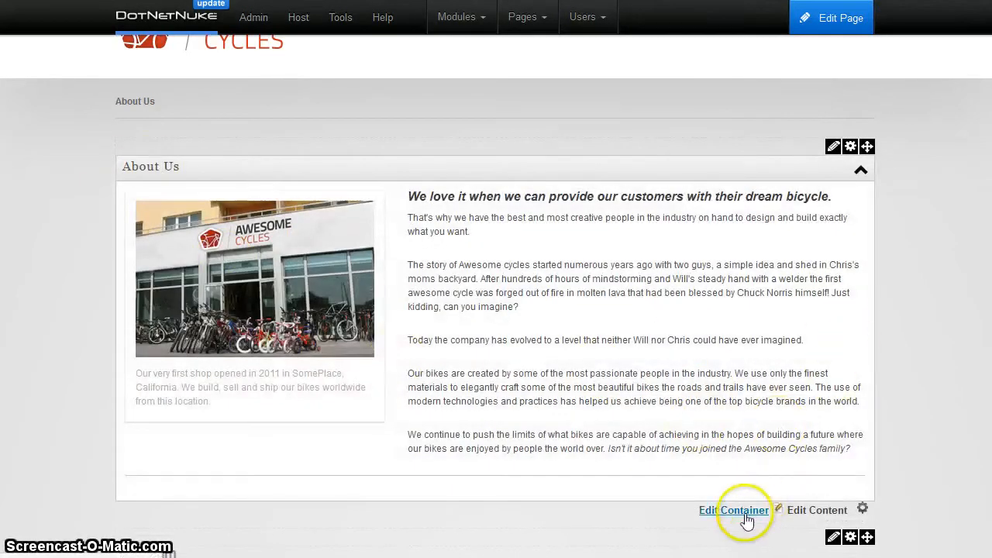
Reopen the About Us container for editing and set its titlebar font to 24 px in dark red #b30000
click(733, 510)
drag(406, 95, 599, 92)
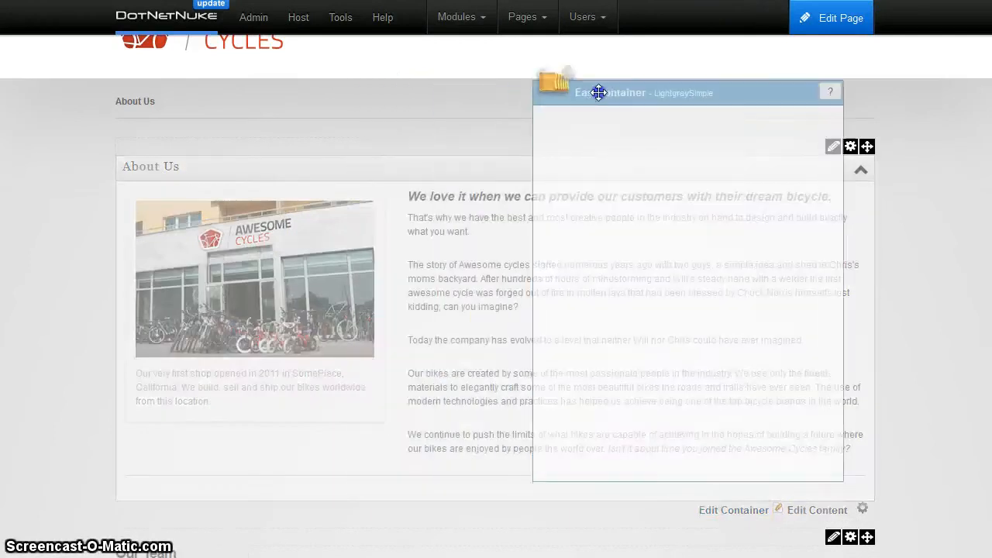
click(616, 120)
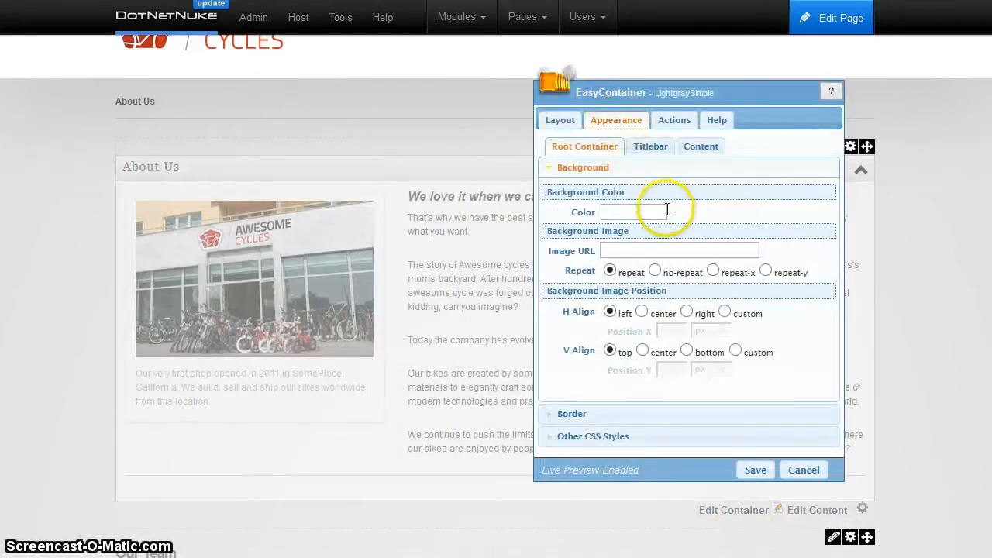
click(648, 148)
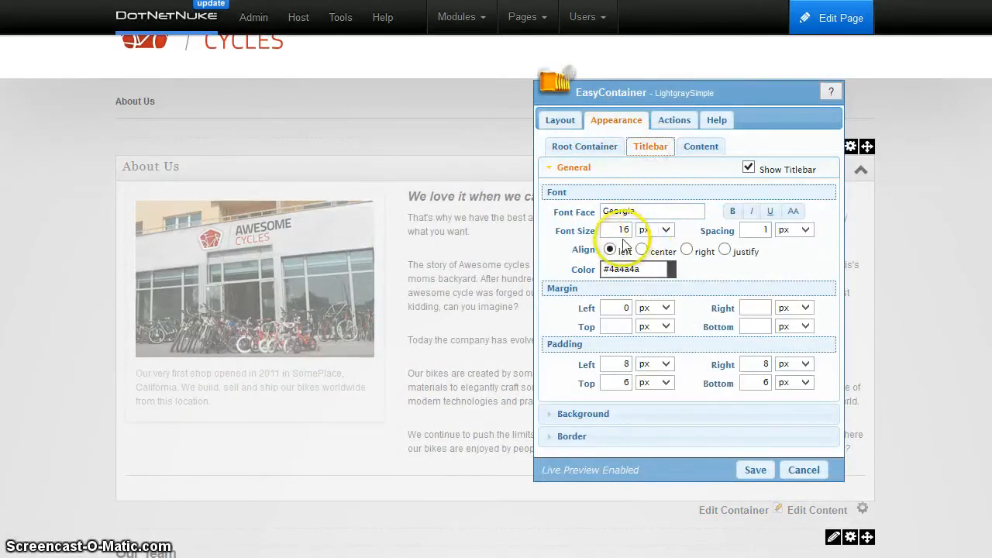
click(636, 269)
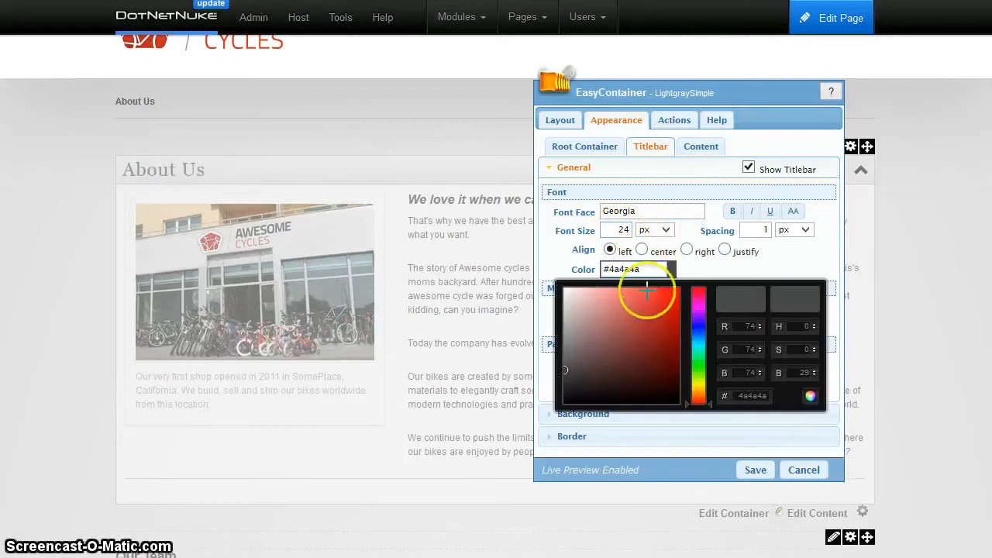
drag(676, 350, 689, 324)
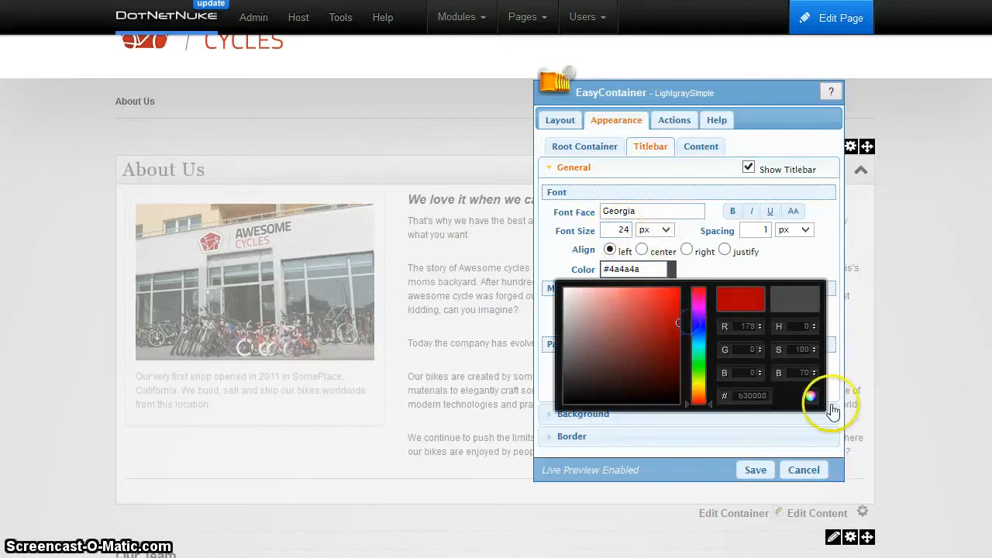
click(832, 411)
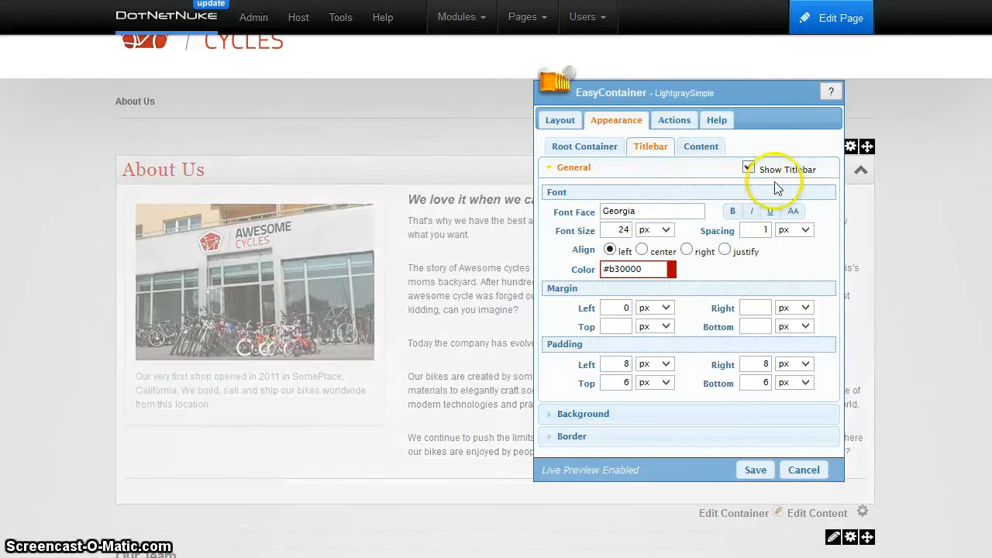
Examine the titlebar border options, the layout options, and the root container's background and border options
click(601, 436)
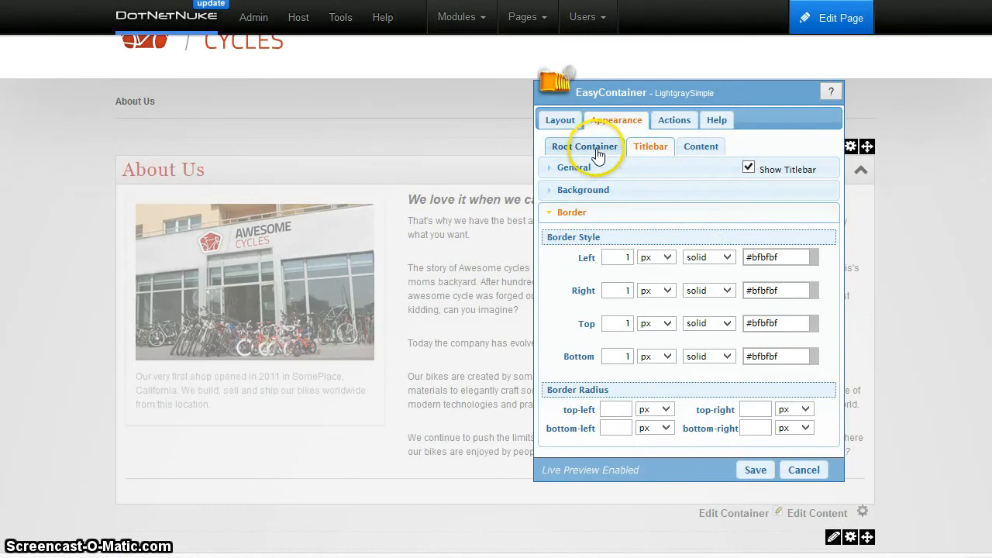
click(598, 155)
click(559, 120)
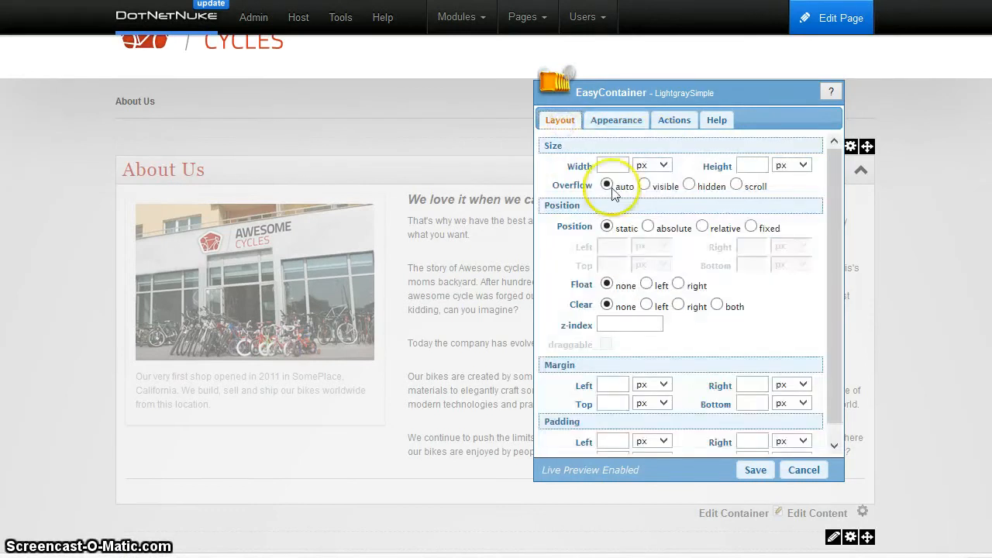
scroll(638, 324, down, 1)
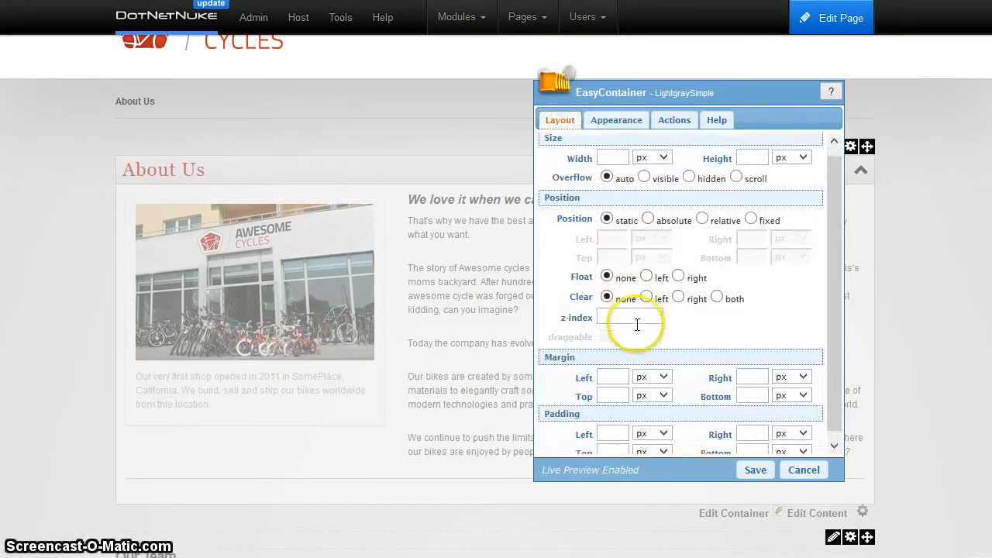
click(617, 119)
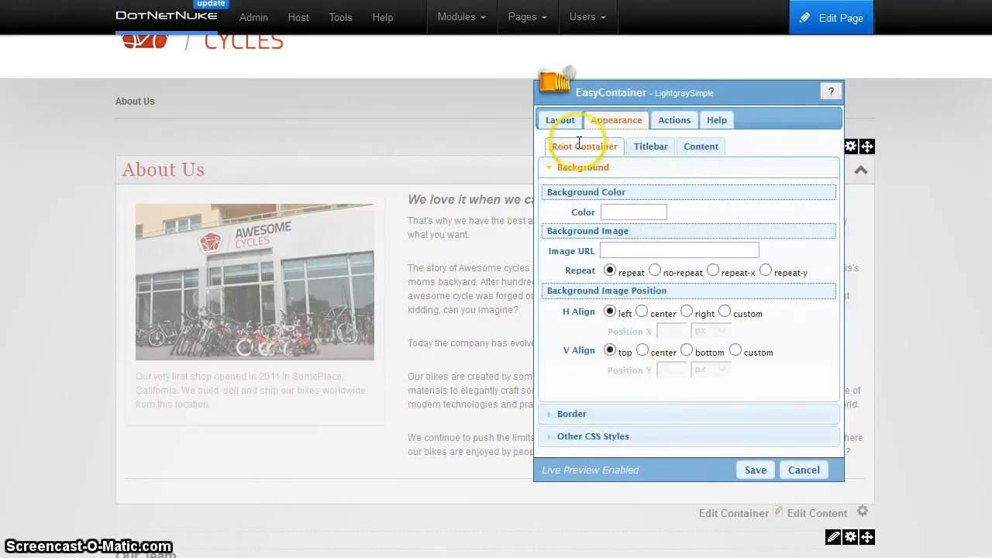
click(612, 414)
scroll(630, 421, down, 2)
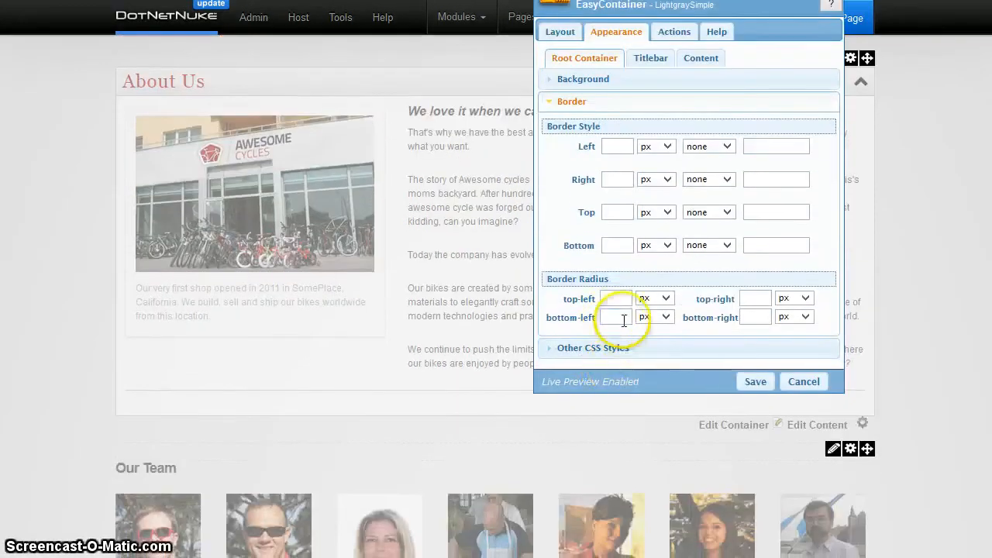
scroll(628, 299, up, 2)
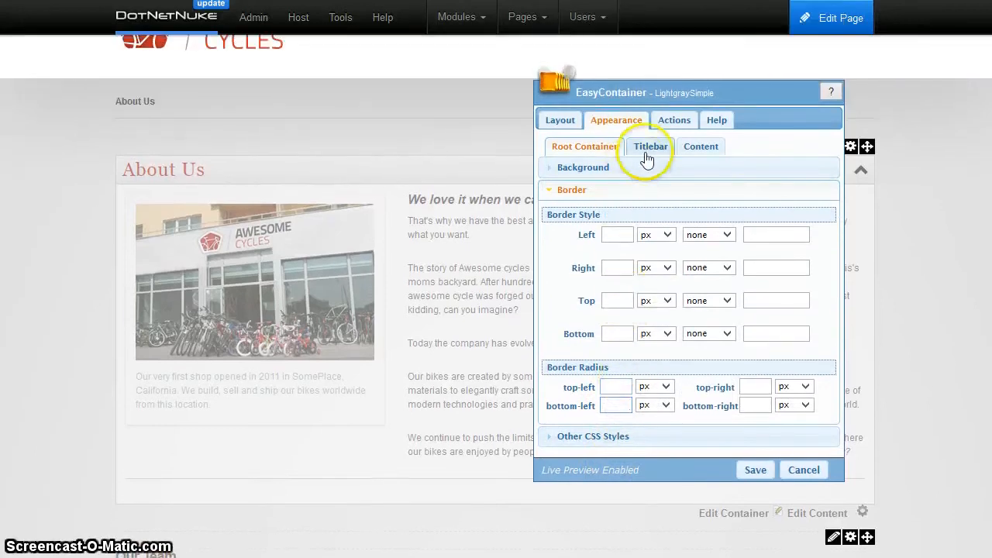
Set the content area's border radius to 30 px bottom-left and 60 px bottom-right, and save the container
click(699, 149)
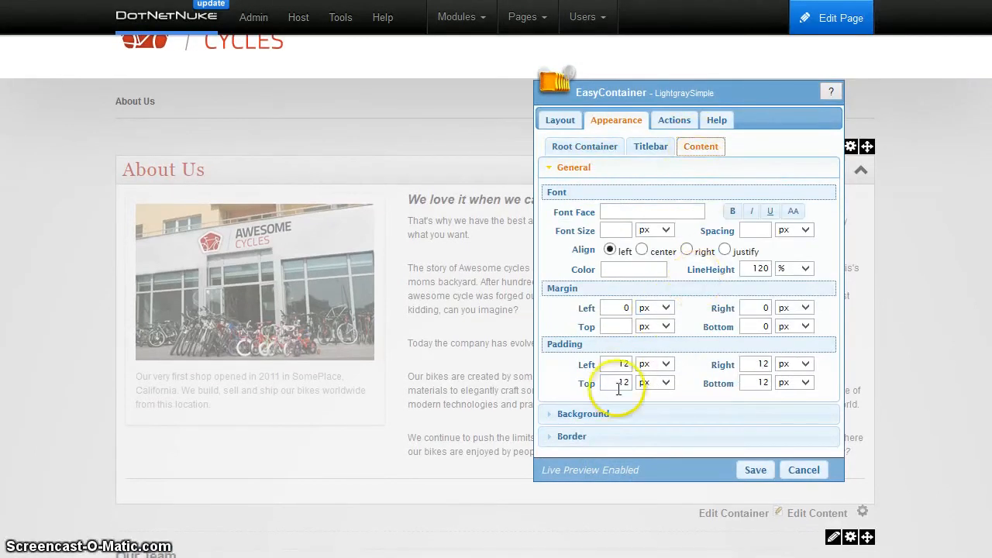
click(594, 436)
scroll(594, 437, down, 2)
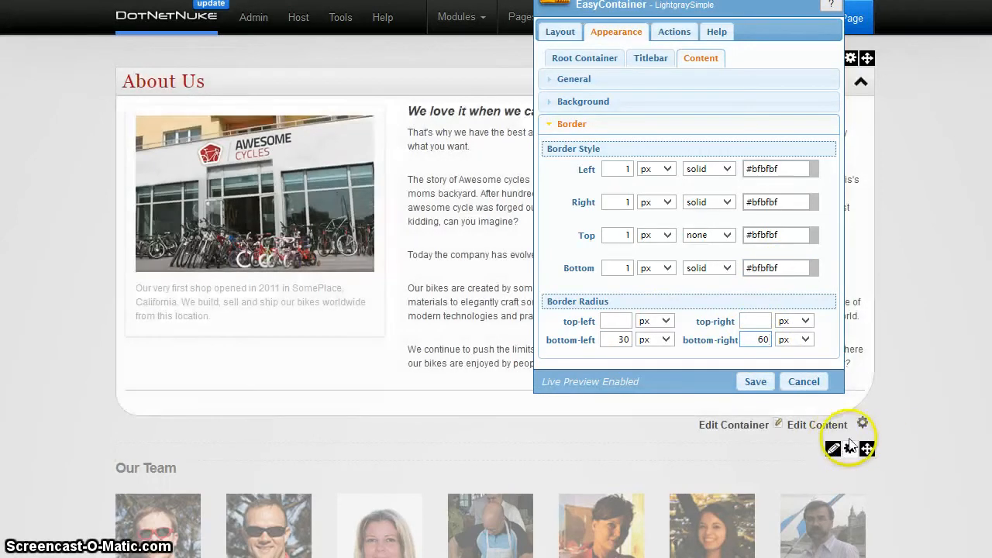
click(756, 382)
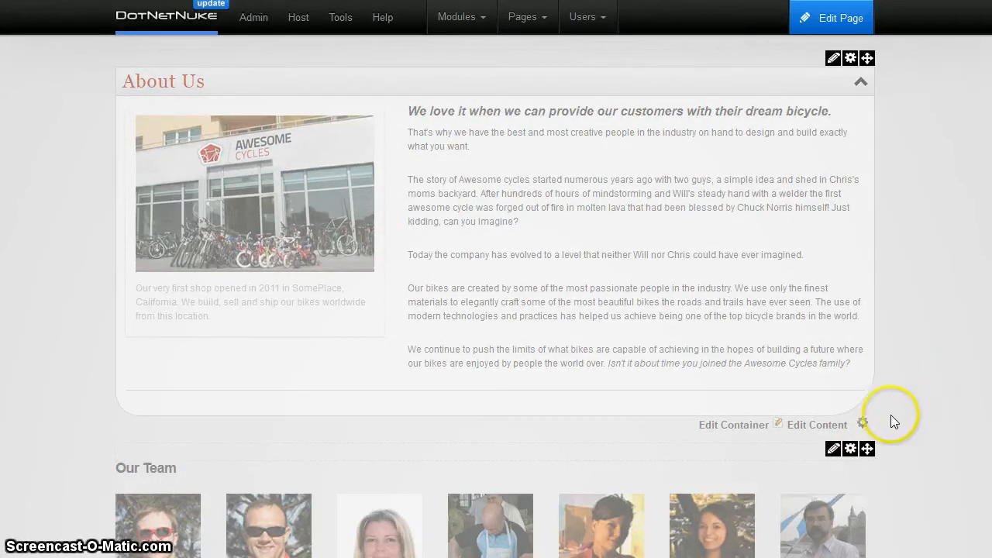
Assign the "Host: EasyContainer - ...New Container" module container to the About Us module and update its settings
click(864, 424)
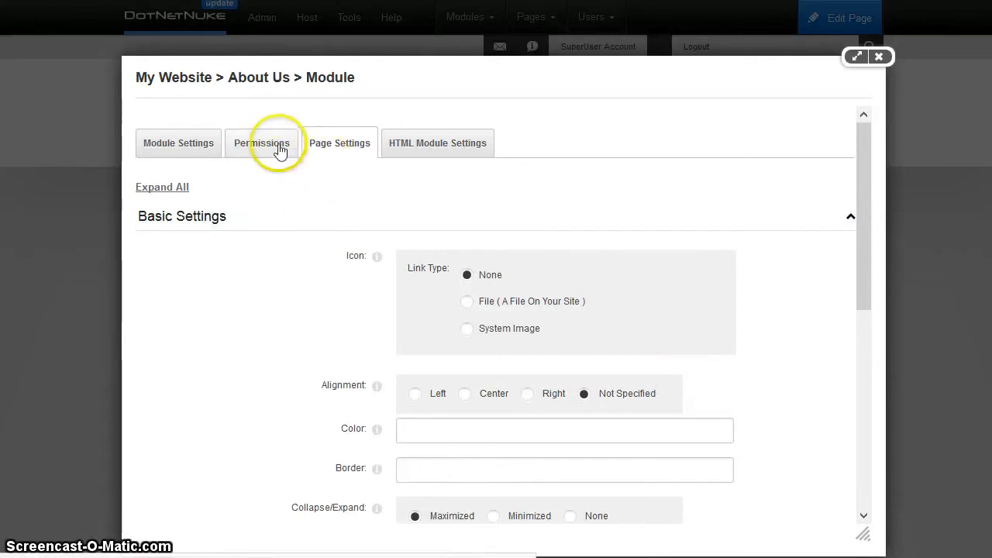
scroll(476, 332, down, 3)
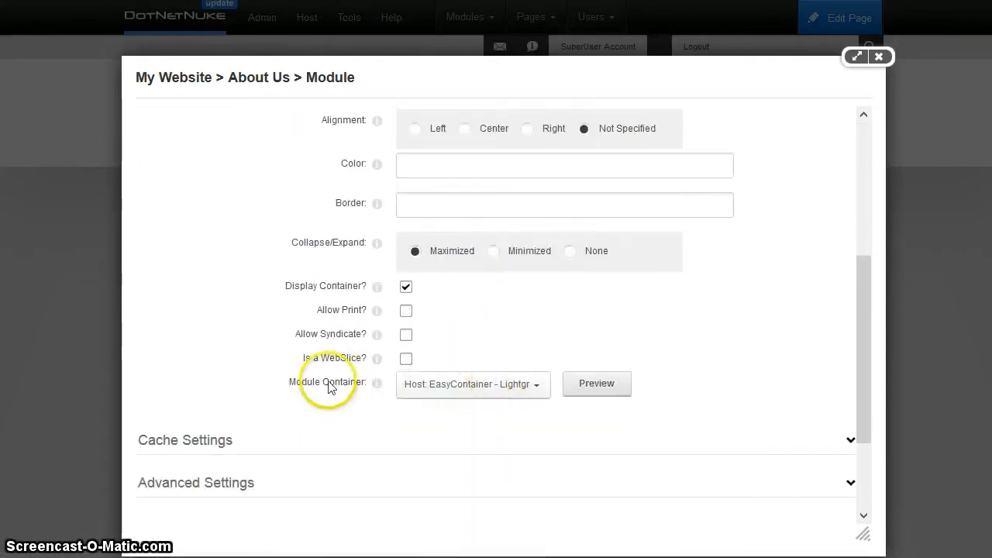
click(455, 383)
scroll(527, 335, up, 3)
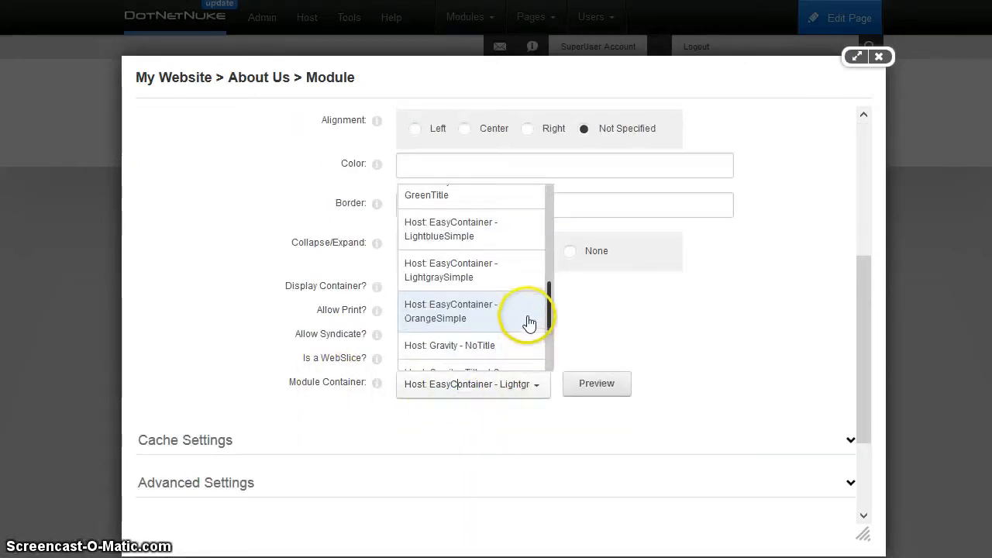
scroll(504, 328, up, 2)
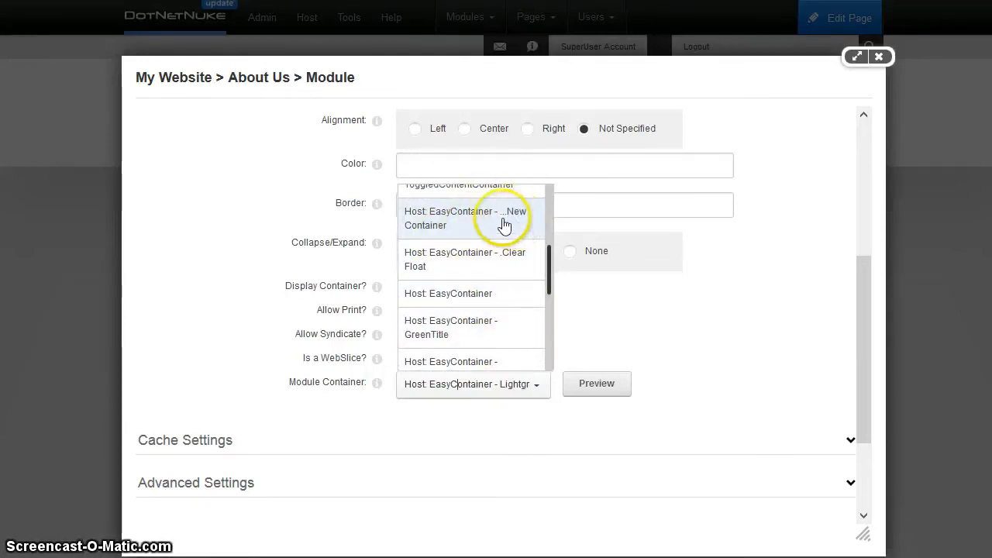
click(516, 231)
scroll(217, 500, down, 3)
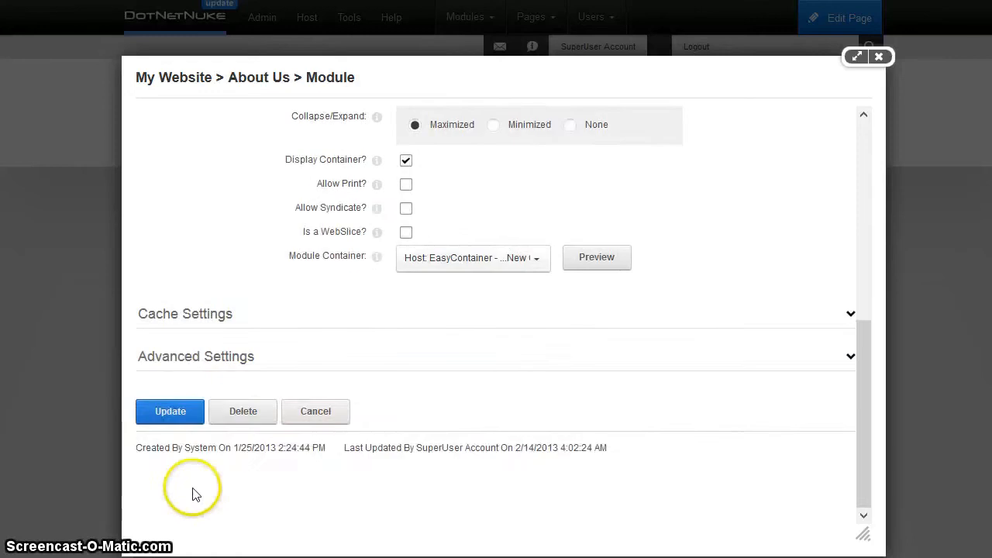
click(182, 412)
Create a portal container named New Container as a copy of Host - LightgraySimple
click(166, 300)
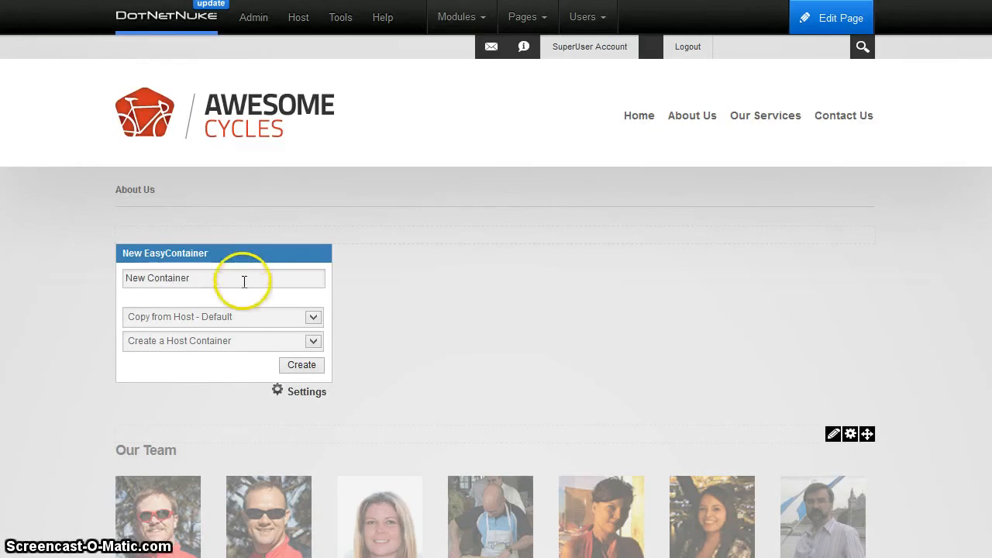
click(178, 316)
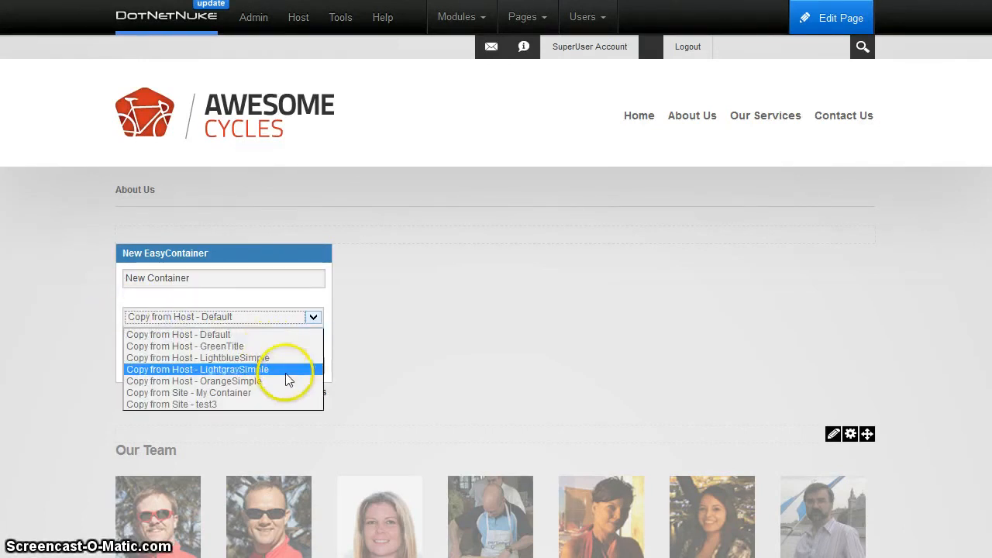
click(245, 369)
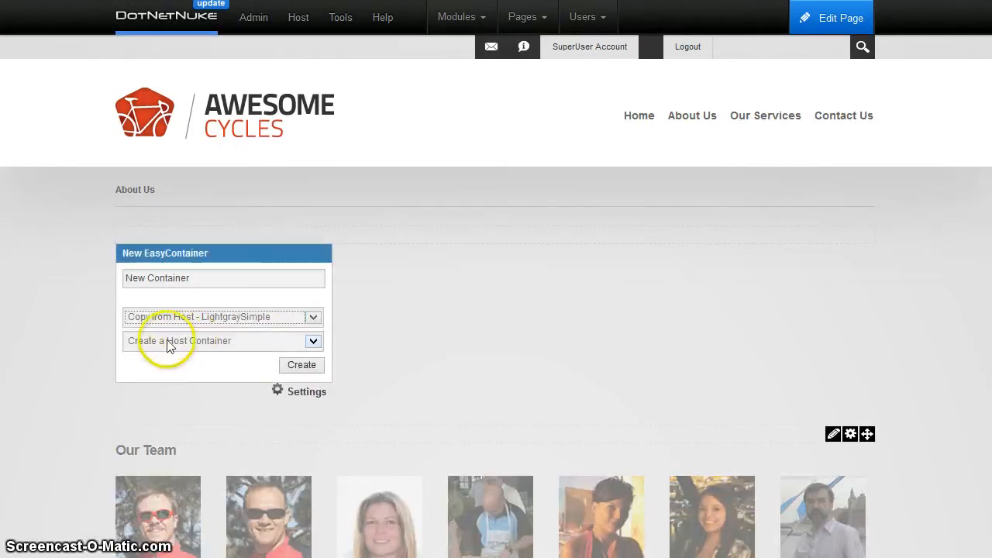
click(167, 341)
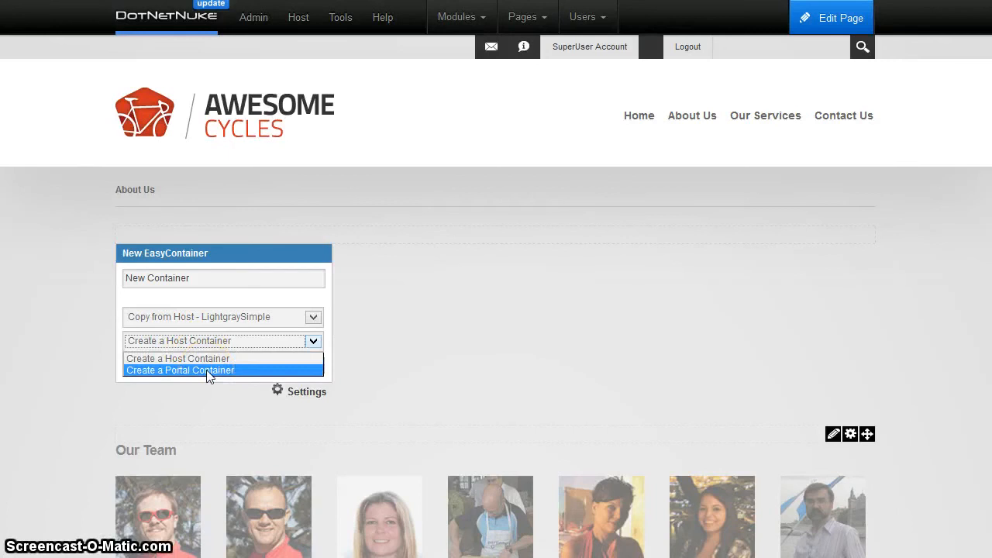
click(173, 359)
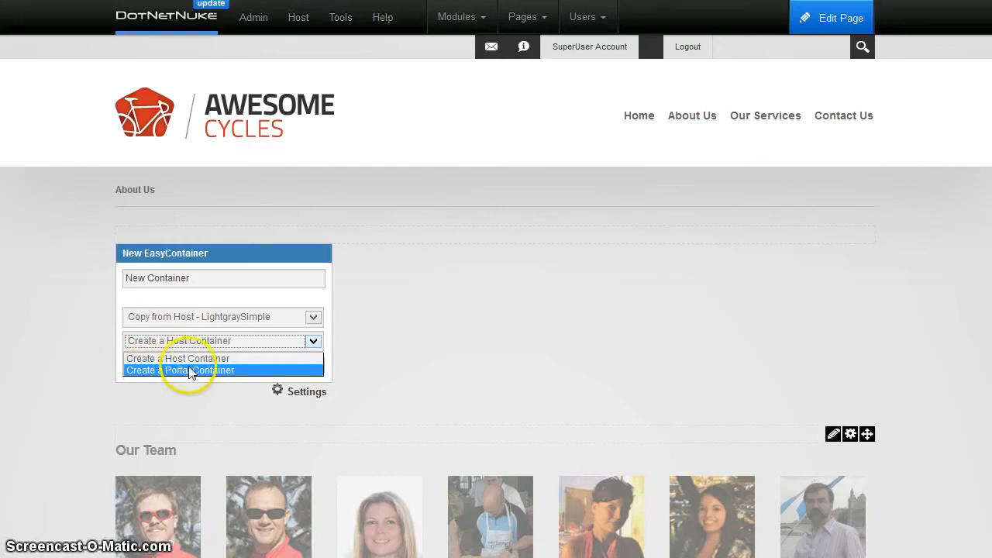
click(222, 371)
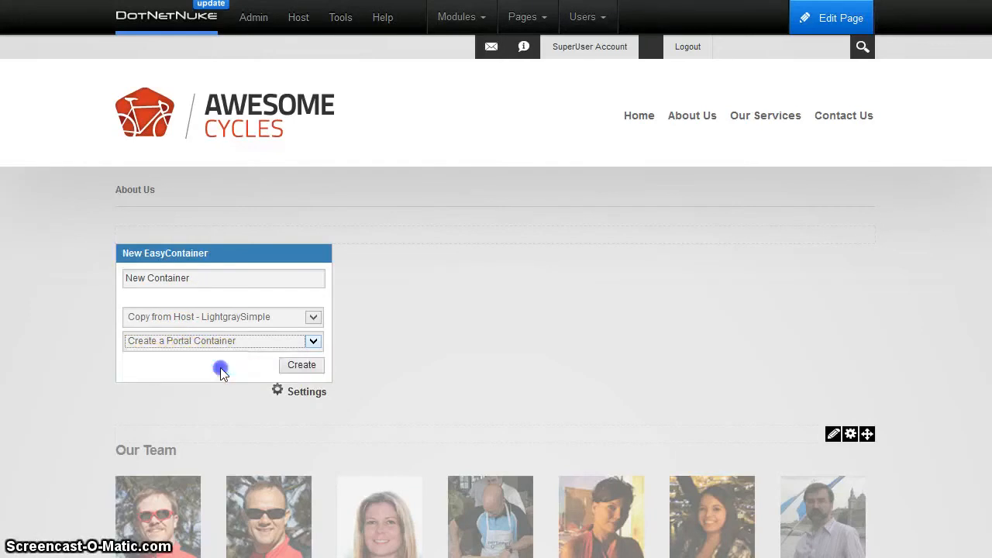
click(305, 365)
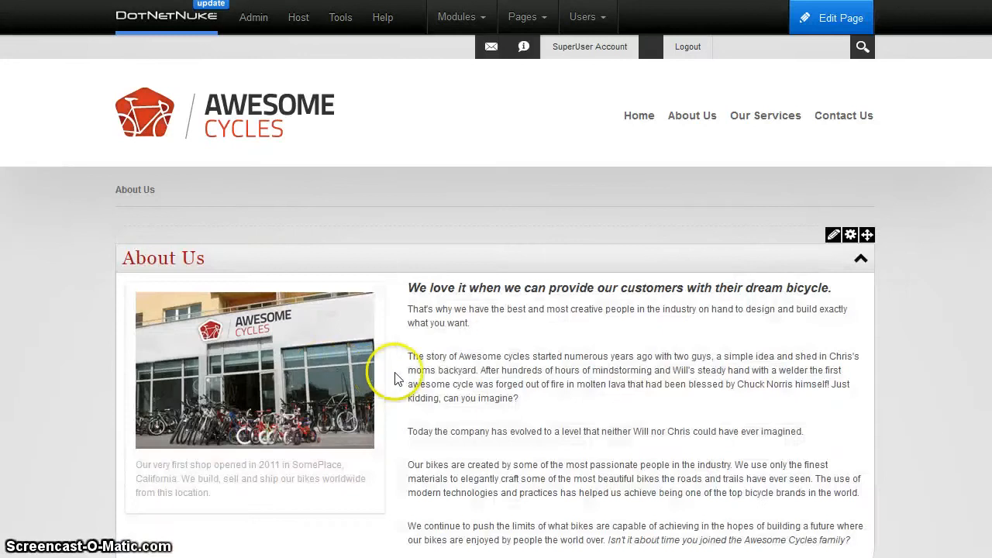
Open the About Us module's new container for editing and make its content text italic
scroll(153, 300, down, 3)
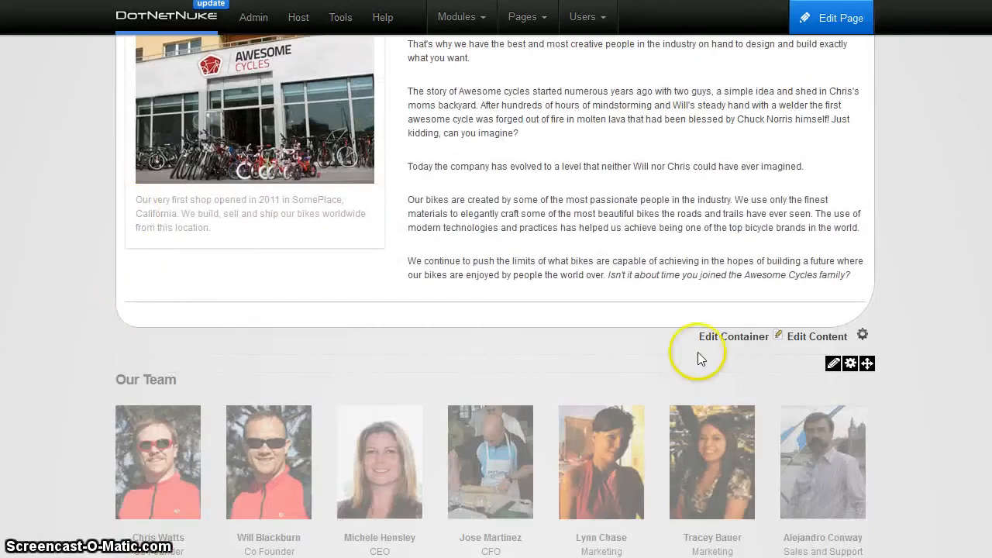
scroll(699, 355, up, 3)
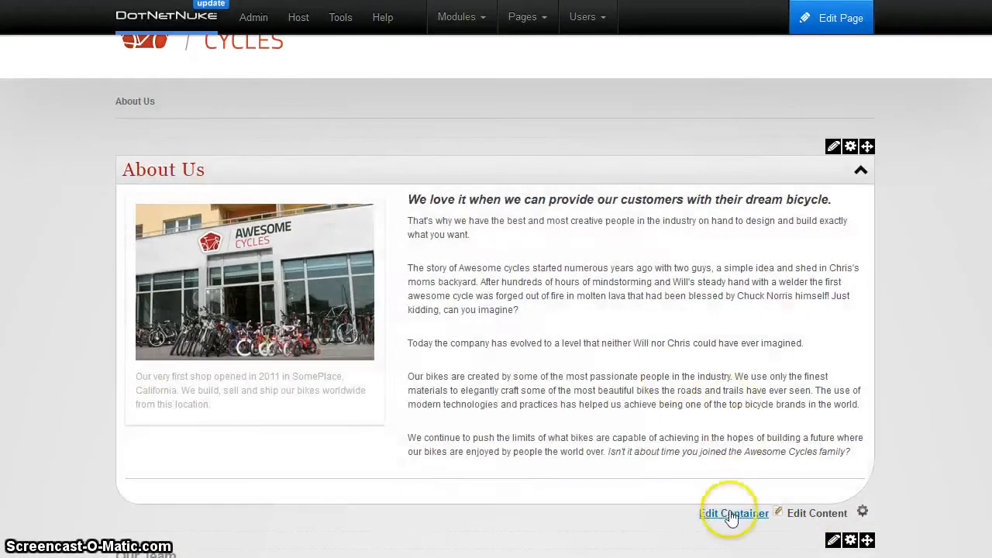
click(732, 514)
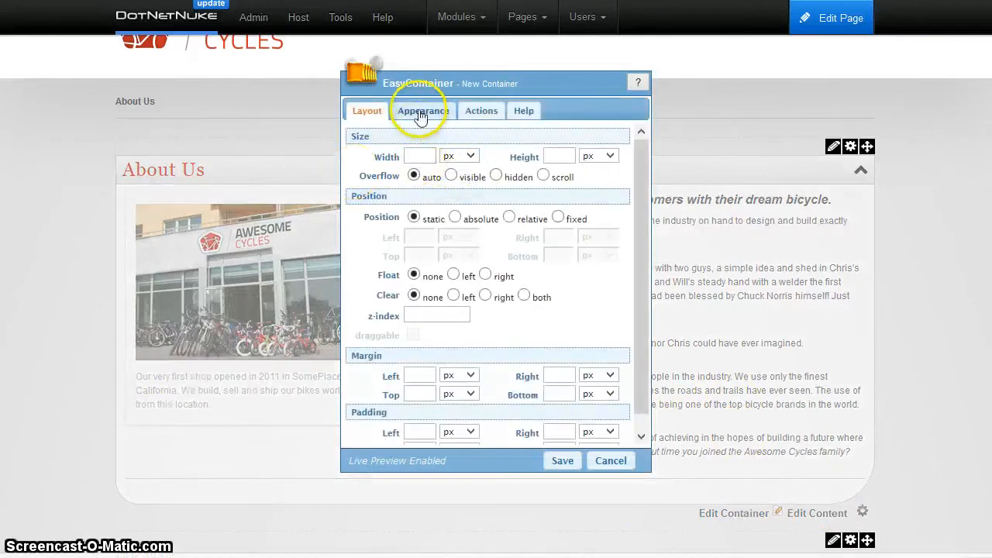
scroll(446, 368, down, 1)
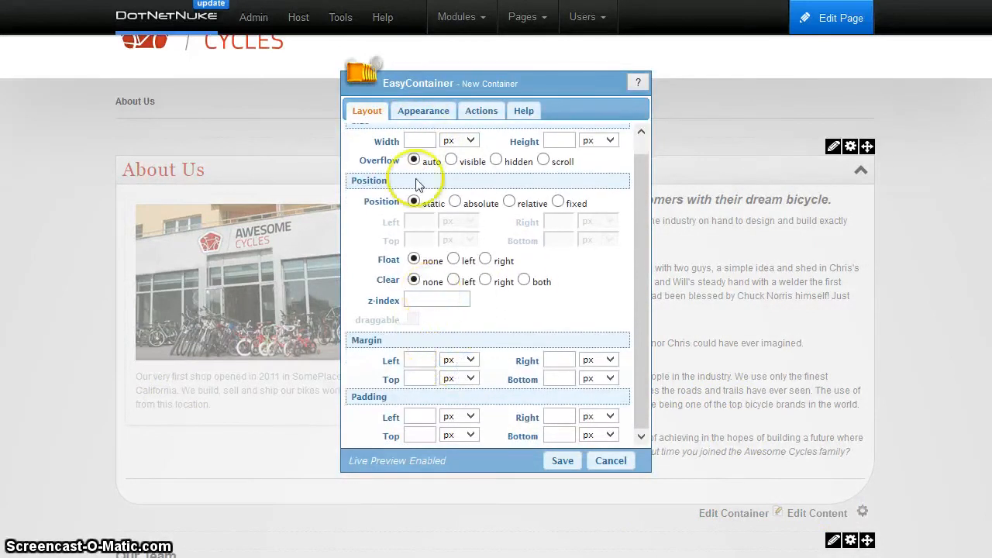
click(430, 109)
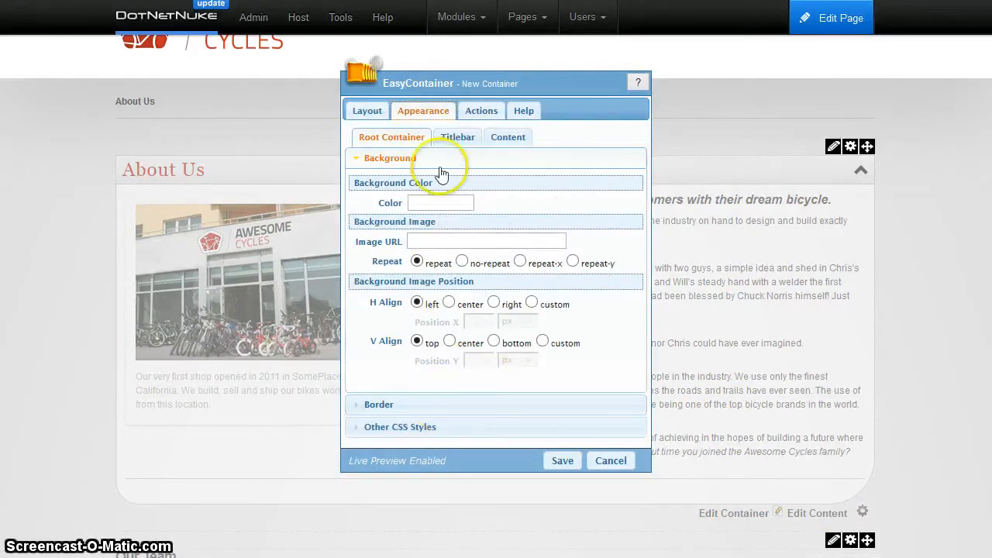
click(506, 138)
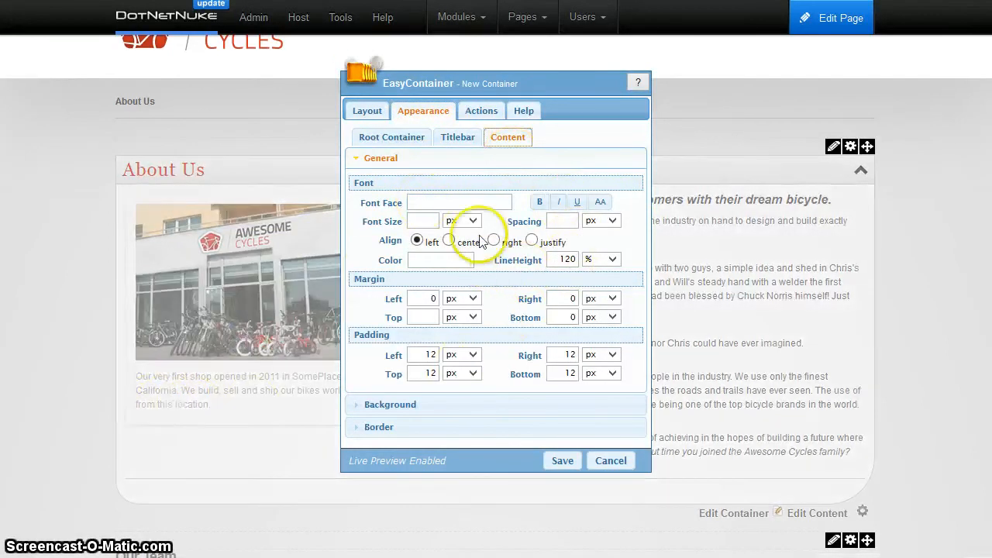
click(558, 203)
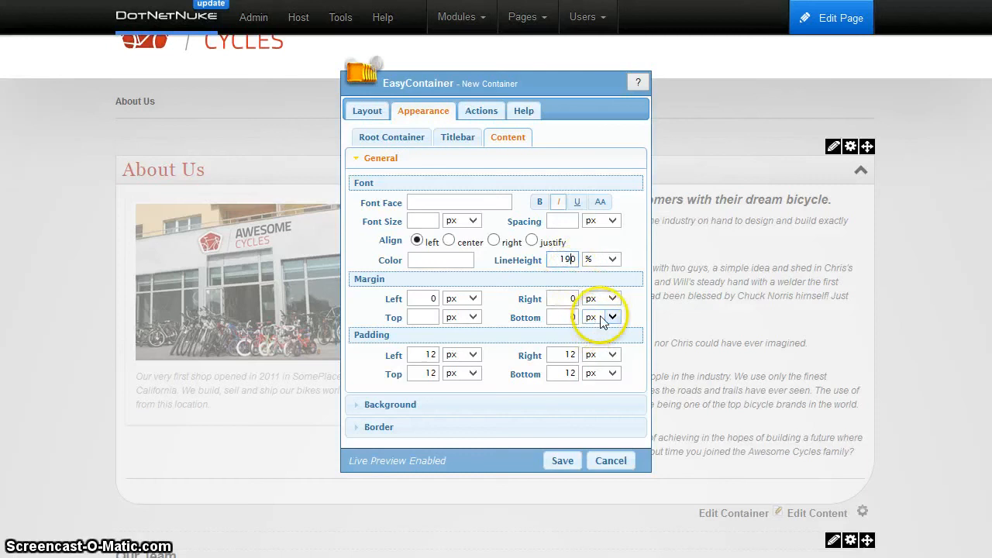
Set the content line height to 100 px and save the container
click(601, 259)
click(609, 279)
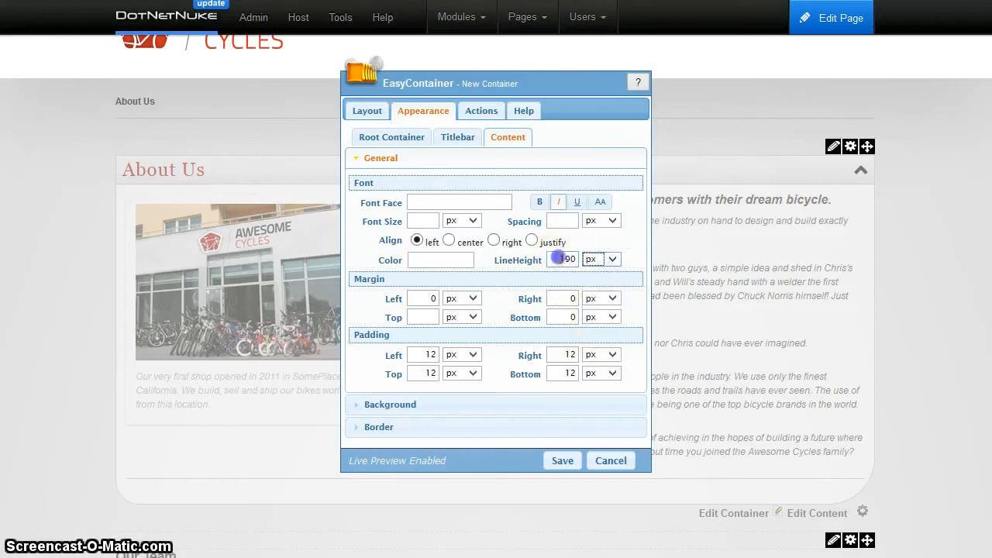
click(721, 362)
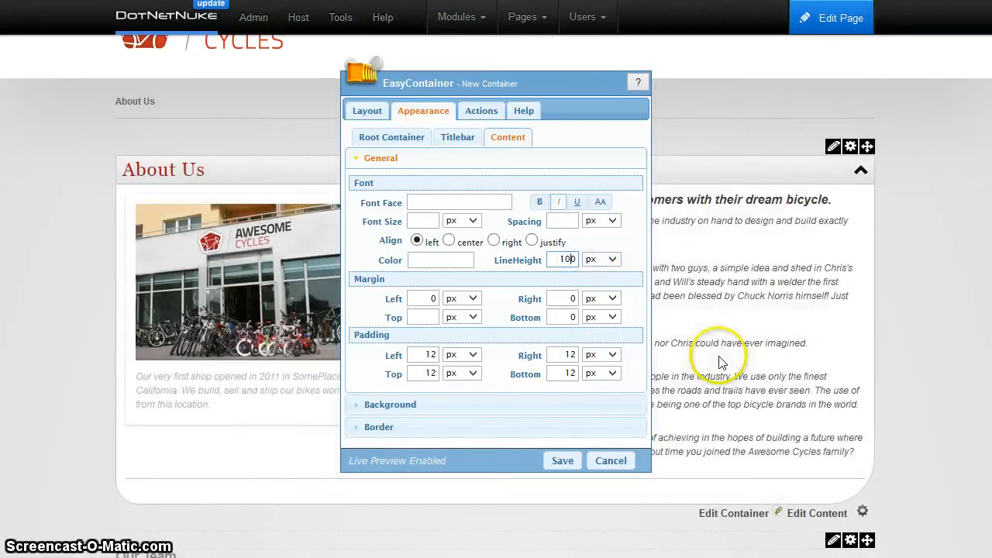
click(564, 461)
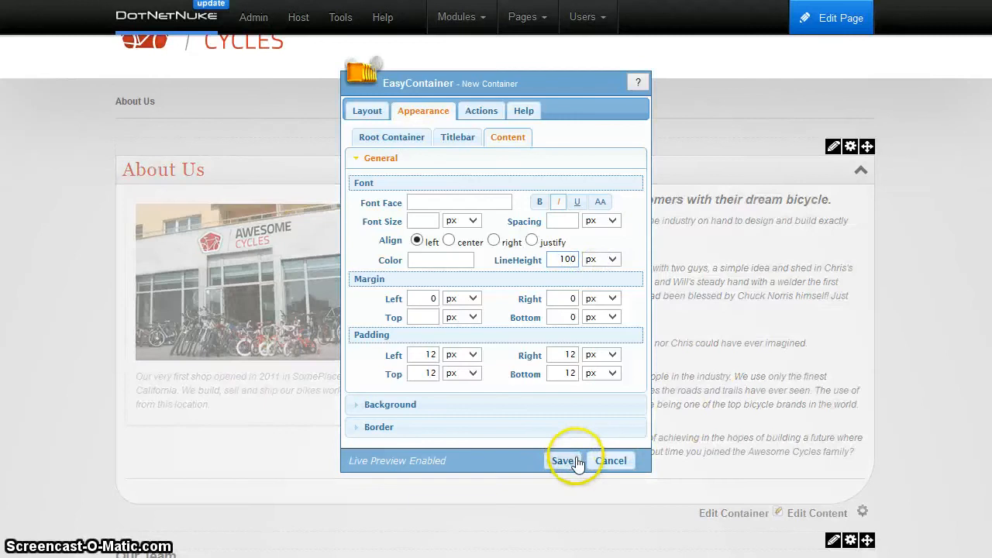
Review the restyled About Us content and the Our Team module below it on the page
scroll(653, 299, down, 2)
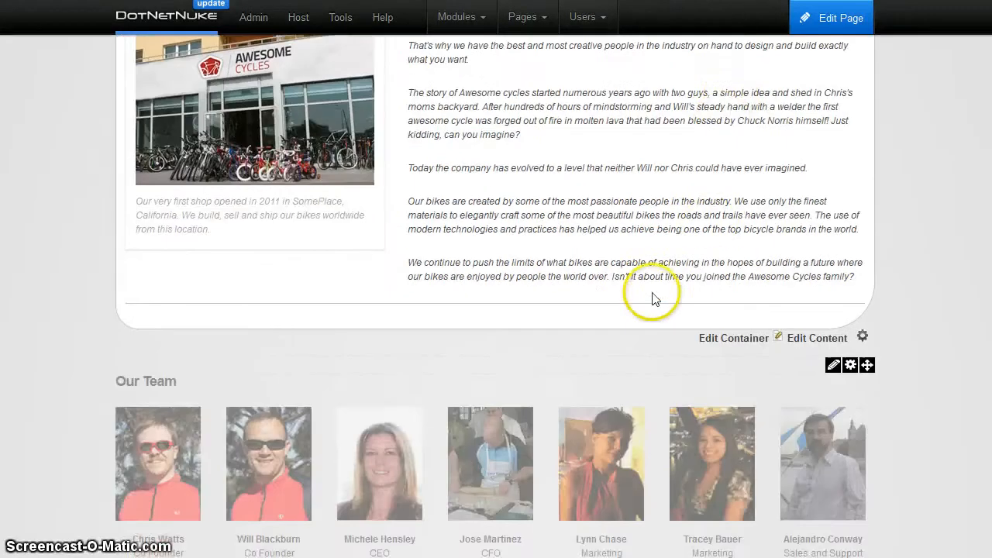
scroll(443, 321, up, 2)
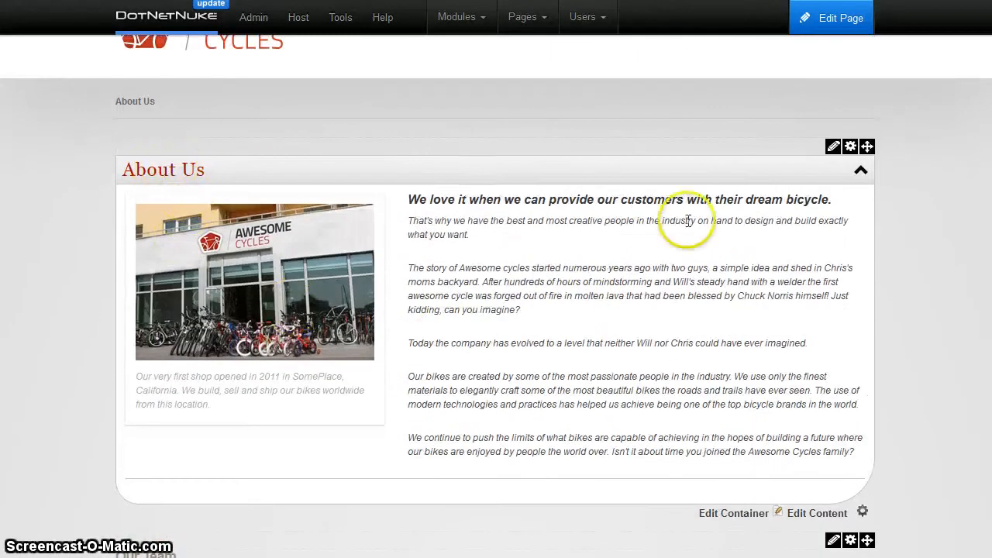
scroll(697, 225, down, 4)
scroll(768, 232, up, 3)
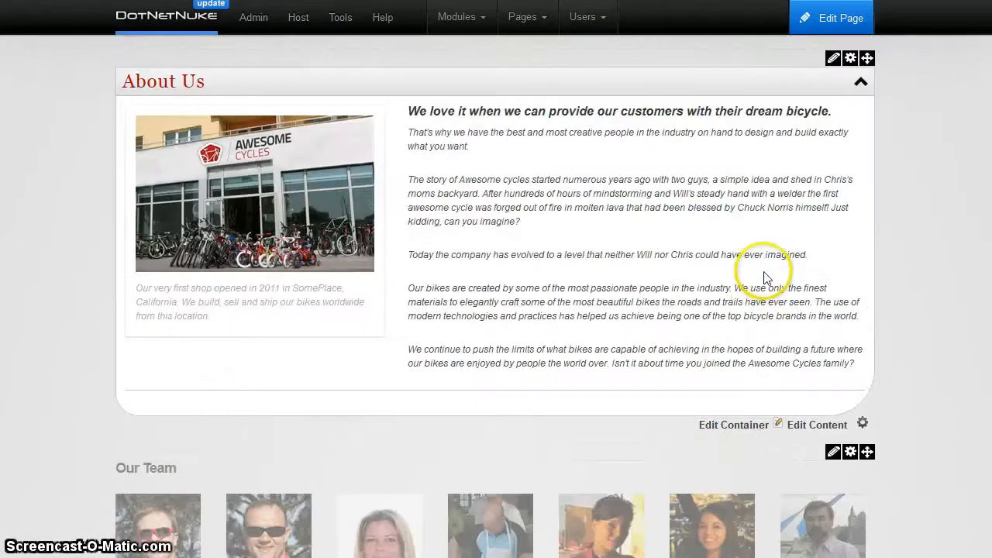
scroll(756, 310, down, 3)
scroll(542, 349, down, 1)
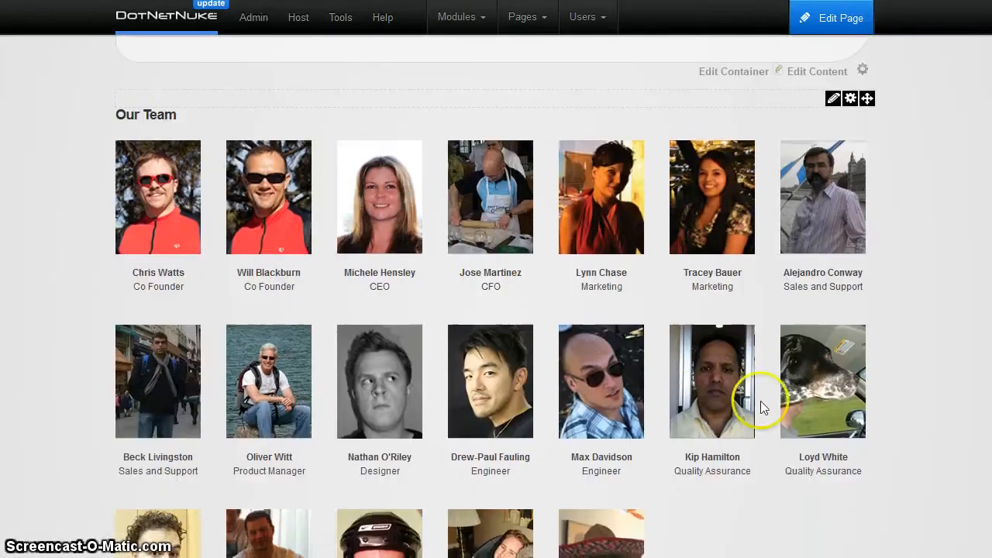
scroll(801, 344, up, 2)
Assign the "Site: EasyContainer - New Container" module container to the Our Team module and update its settings
mouse_move(852, 277)
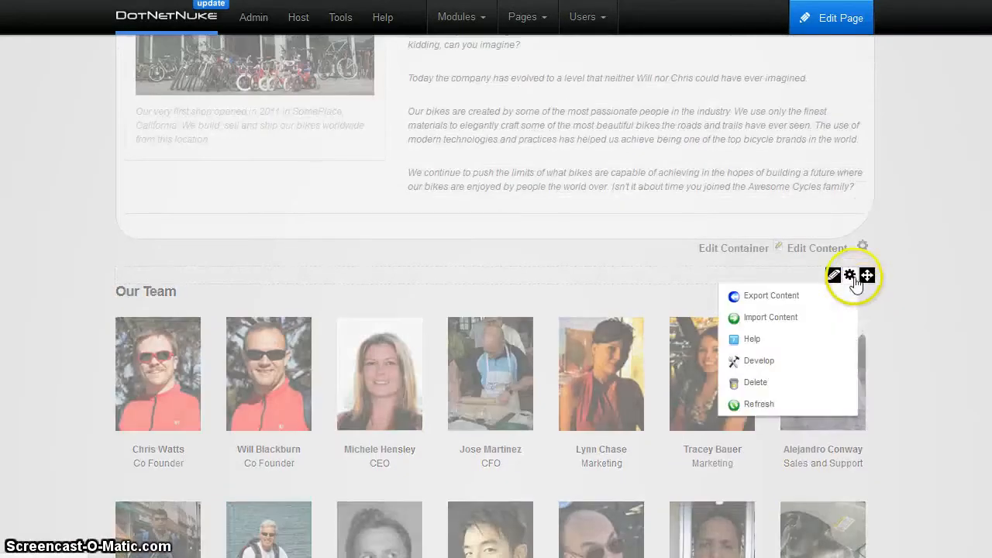
click(803, 299)
scroll(388, 326, down, 3)
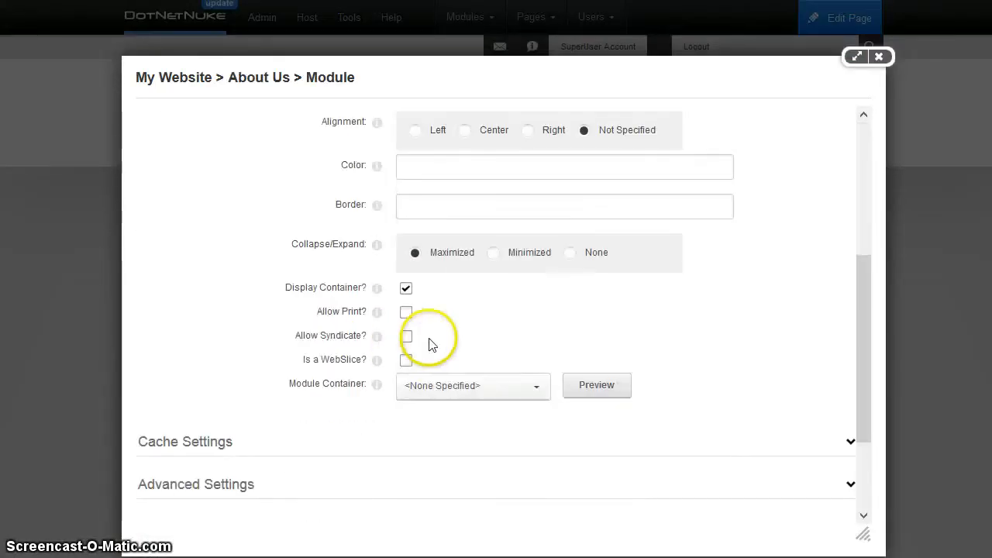
click(453, 385)
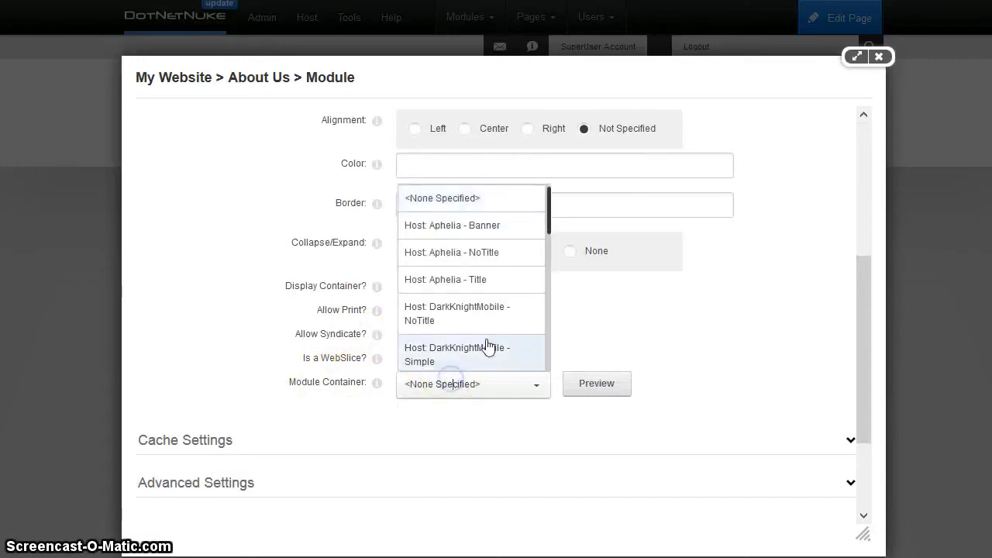
scroll(465, 302, down, 5)
scroll(475, 298, down, 4)
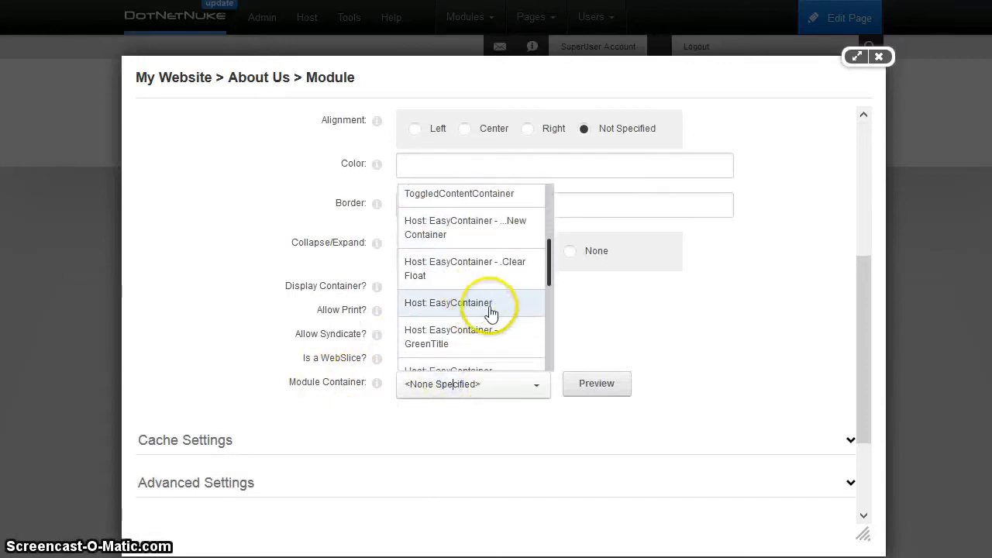
scroll(478, 329, down, 3)
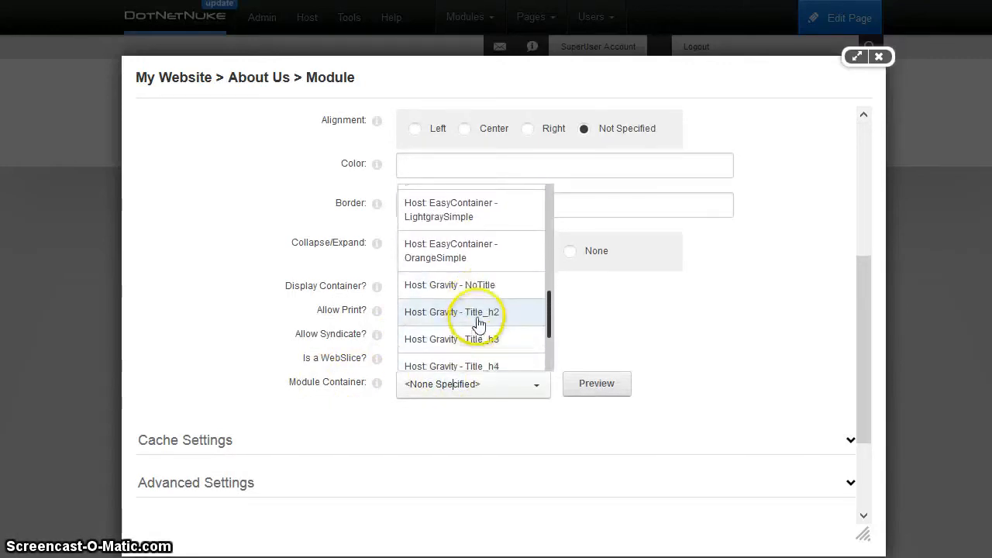
scroll(451, 320, down, 1)
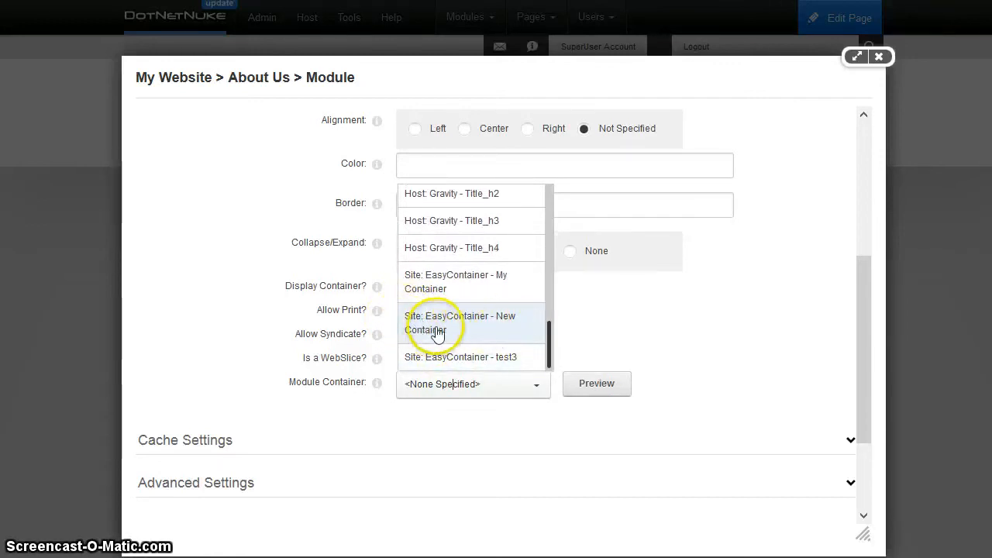
click(437, 330)
scroll(202, 504, down, 3)
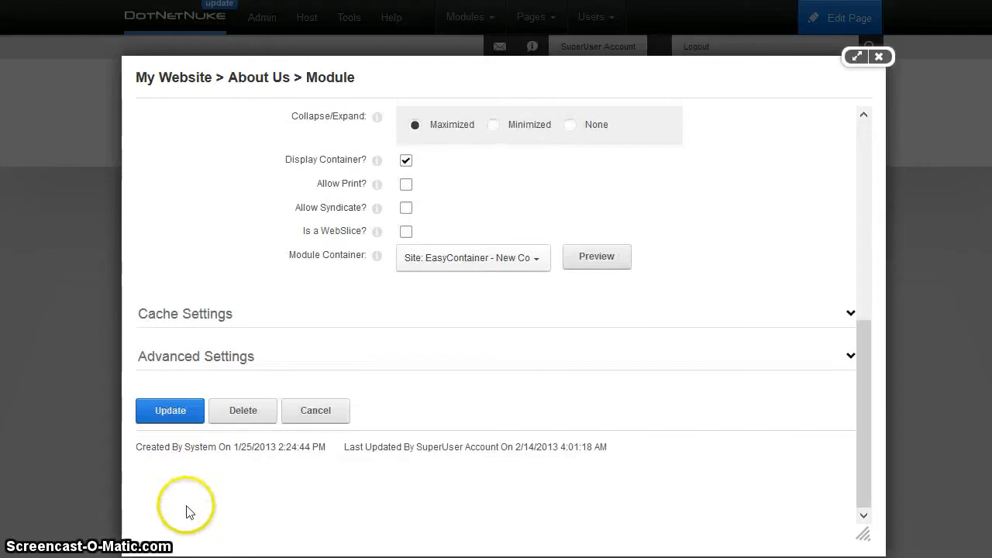
click(172, 411)
Expand the collapsed Our Team module to show its content
scroll(565, 421, down, 10)
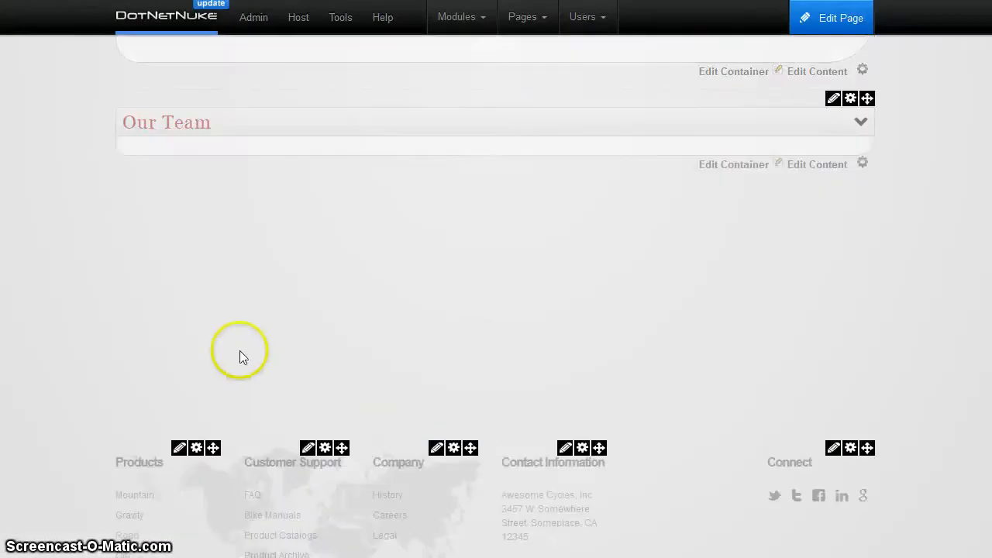
scroll(256, 349, up, 4)
click(861, 389)
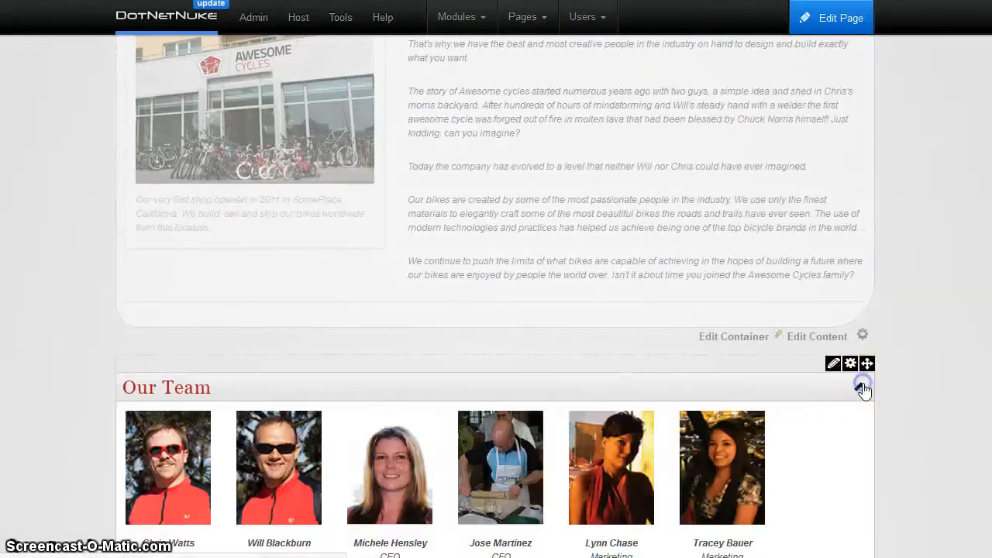
Open the EasyContainer settings from the About Us module and move the dialog lower on the page
scroll(961, 427, down, 4)
scroll(438, 273, up, 7)
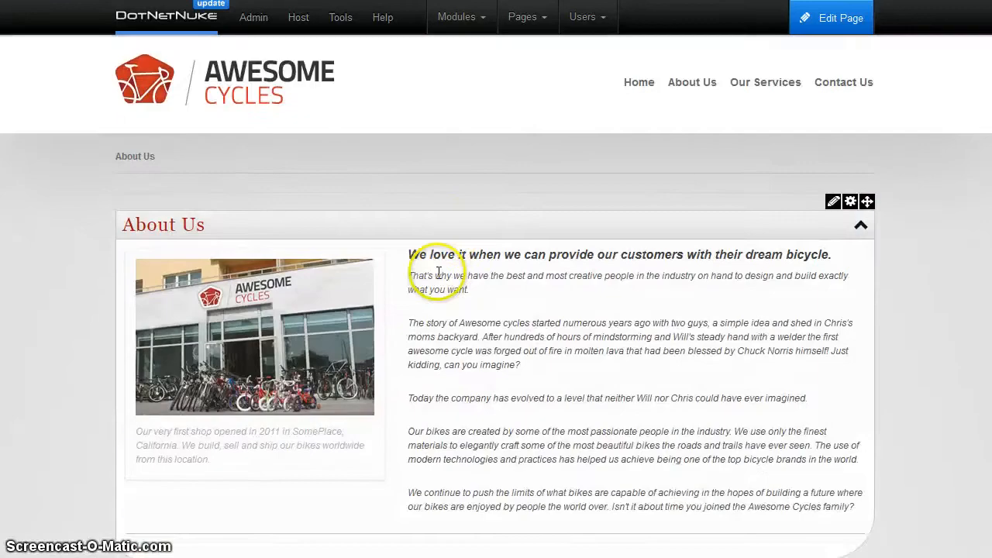
scroll(438, 273, down, 2)
click(740, 427)
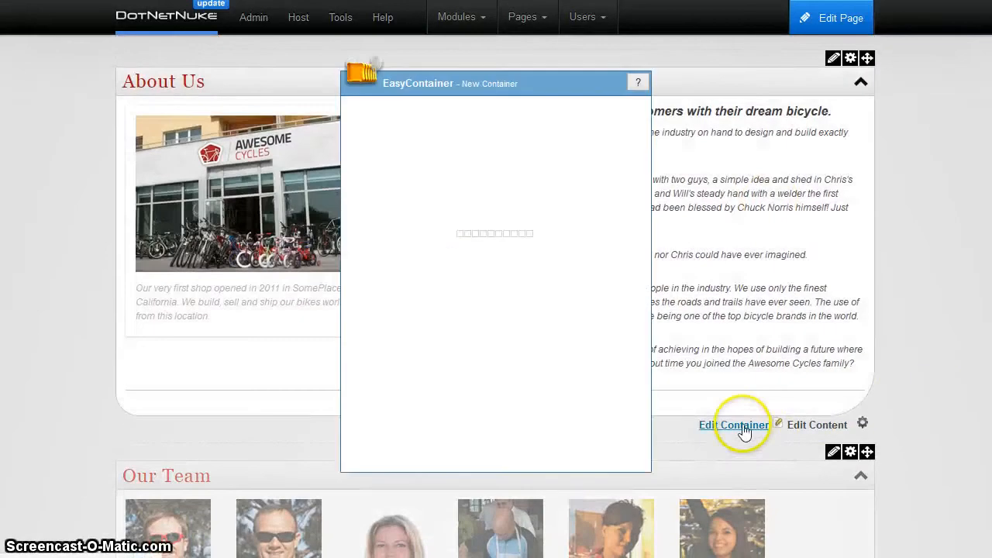
drag(357, 70, 308, 151)
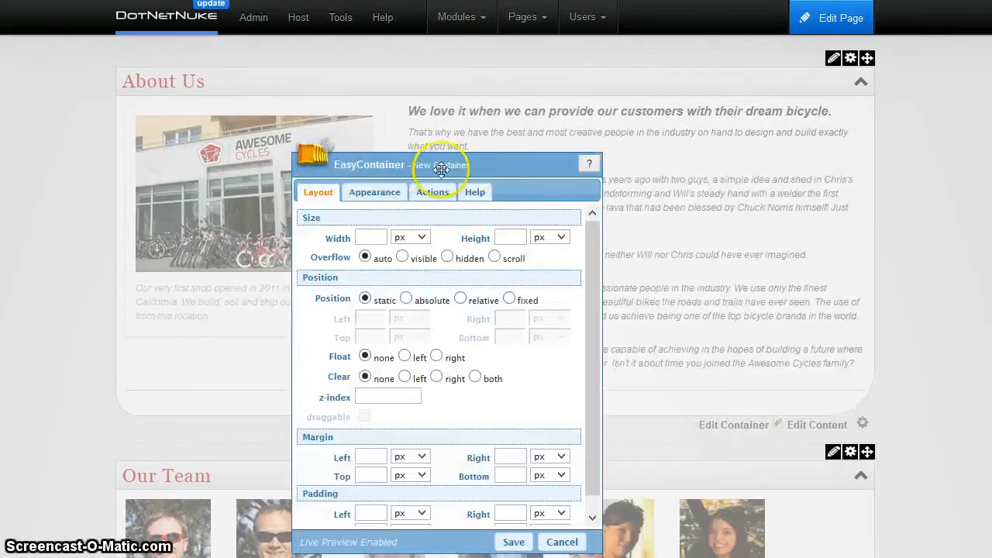
Highlight the containers on the page that are affected by the New Container settings and examine which modules they cover
click(588, 169)
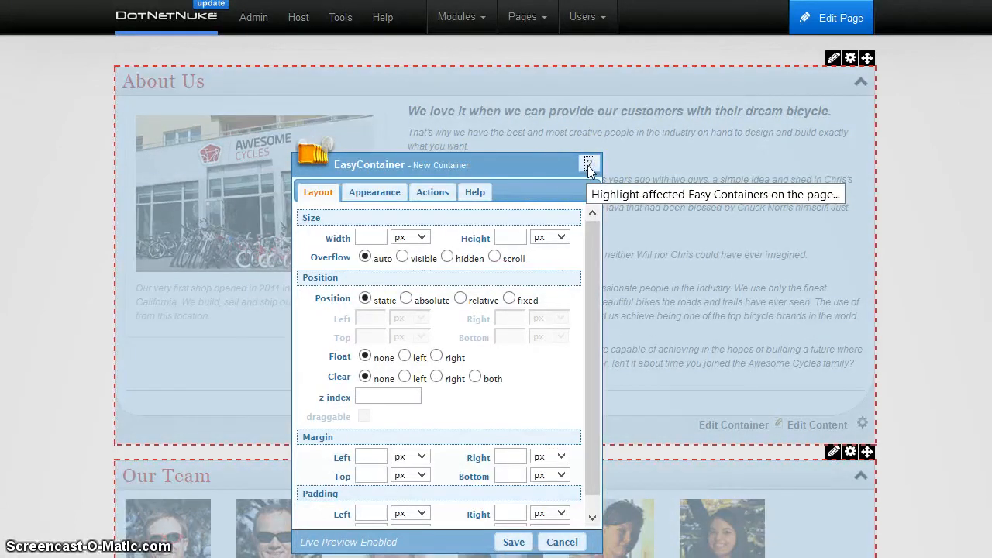
click(572, 171)
mouse_move(584, 170)
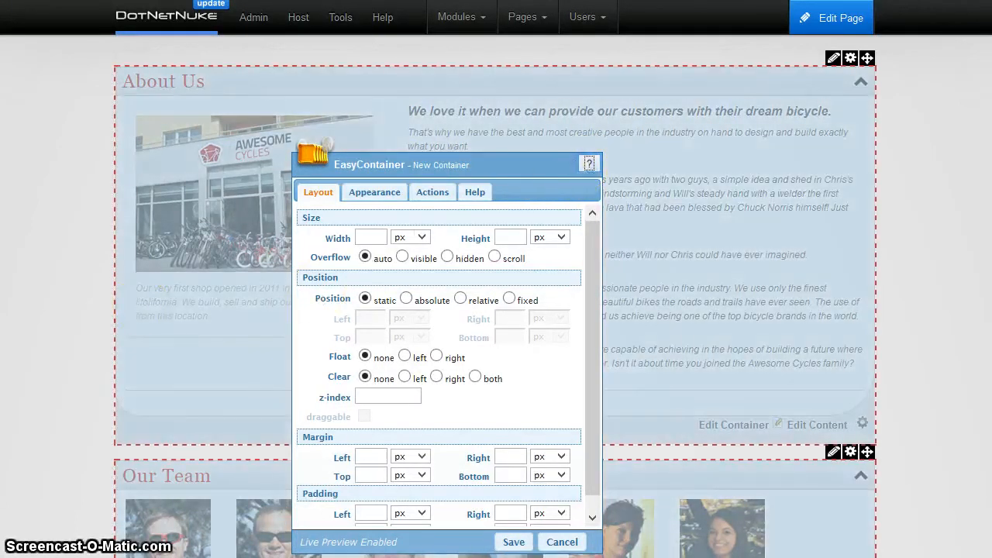
click(553, 238)
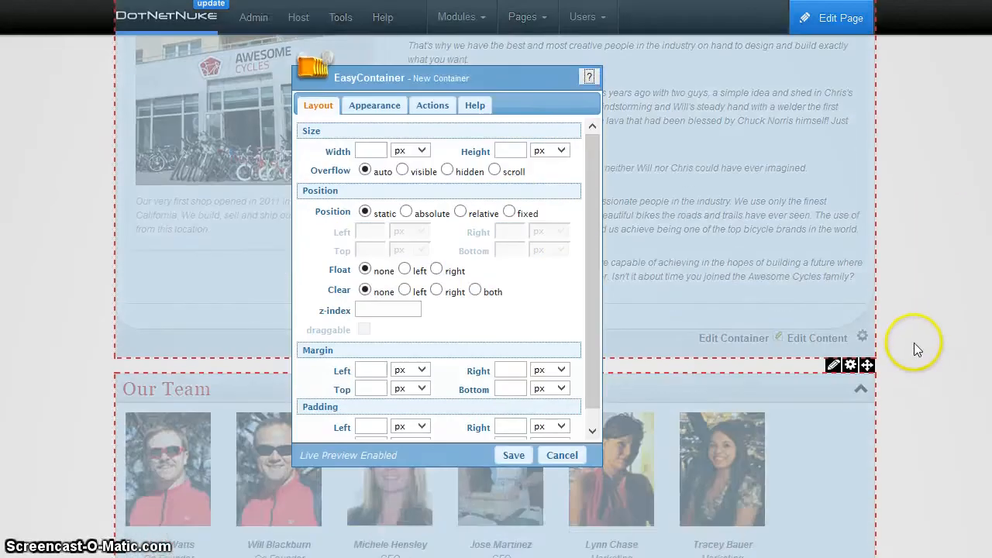
scroll(948, 396, down, 4)
scroll(953, 423, up, 3)
scroll(953, 423, up, 1)
scroll(928, 410, down, 2)
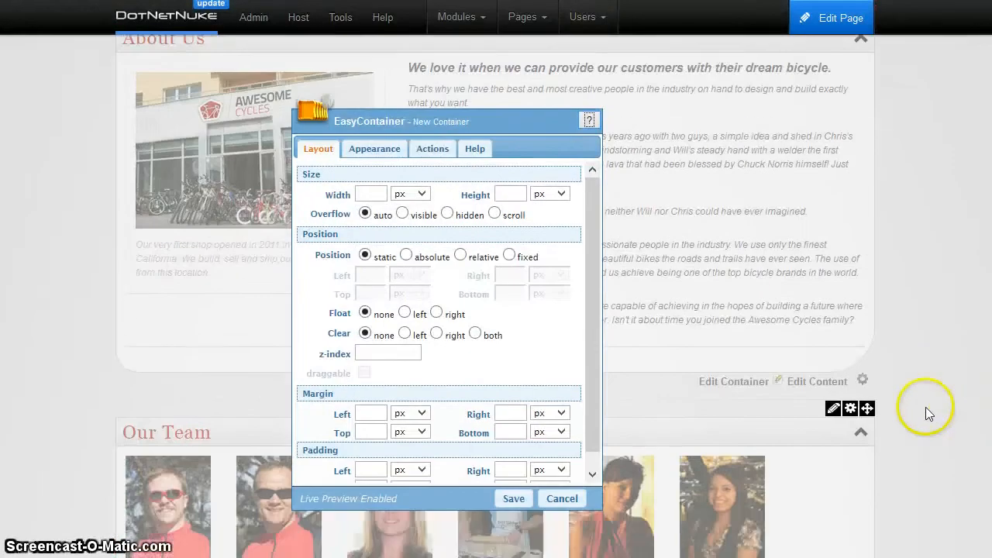
scroll(446, 225, up, 1)
Try a container width of 700 px and check how the Our Team photos reflow
click(376, 149)
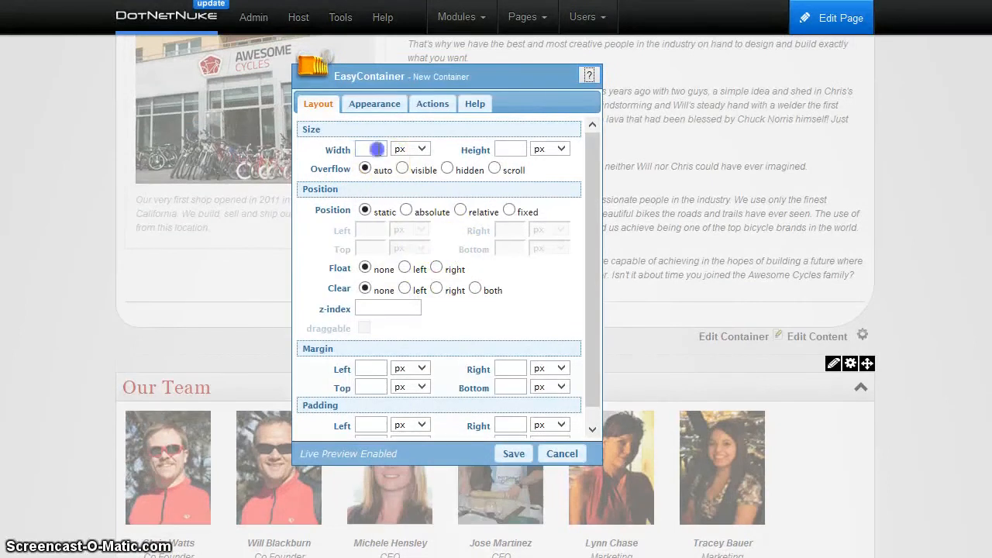
text(7000)
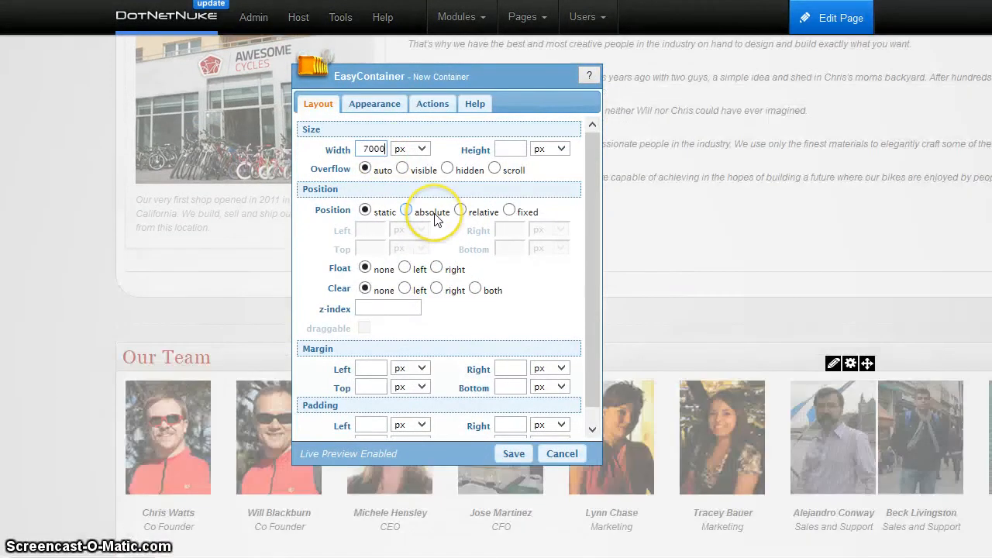
key(BackSpace)
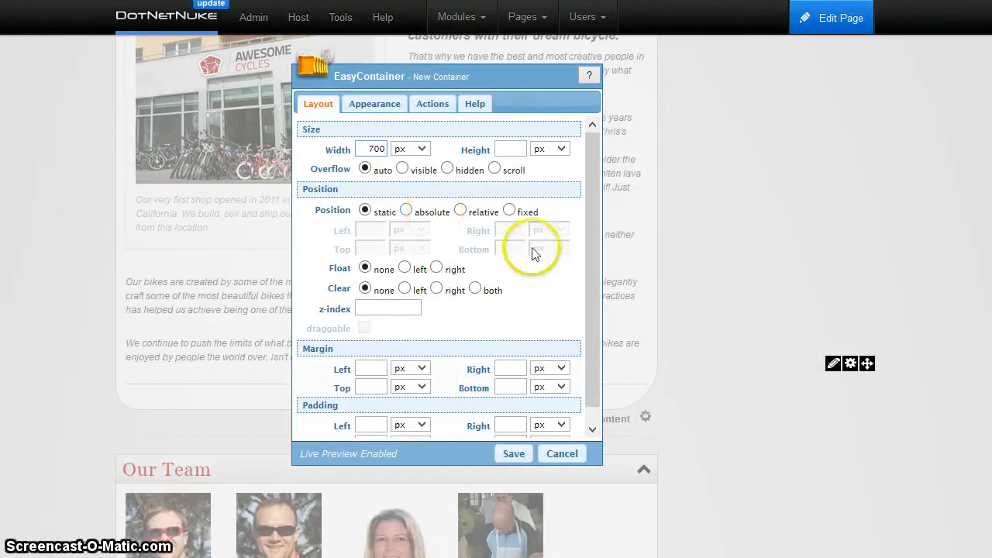
scroll(543, 469, down, 6)
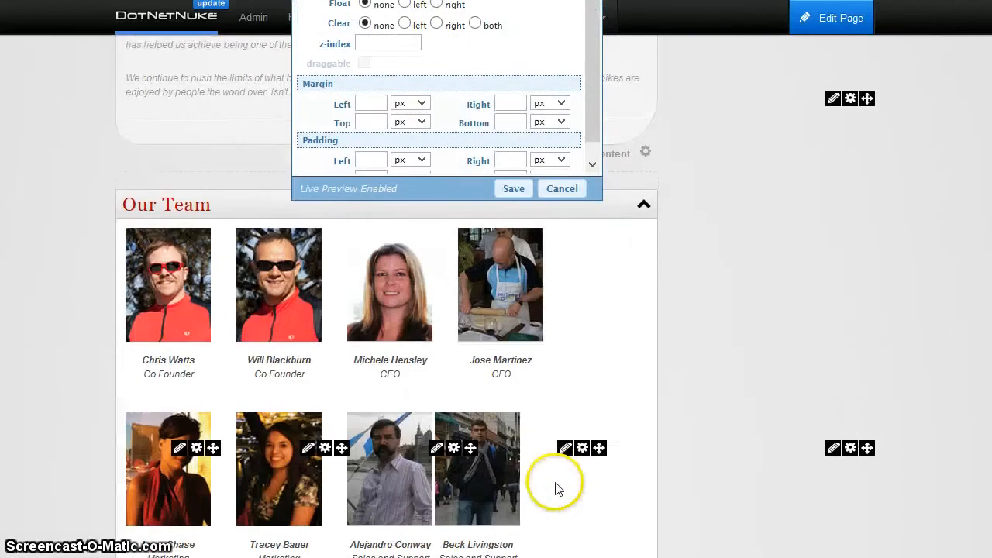
scroll(565, 496, down, 8)
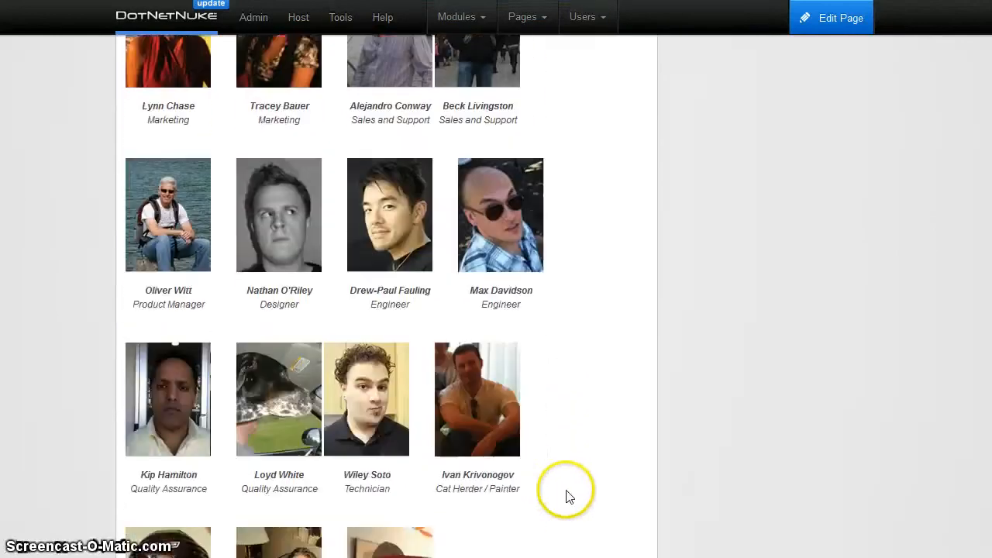
scroll(634, 362, up, 12)
scroll(634, 362, up, 4)
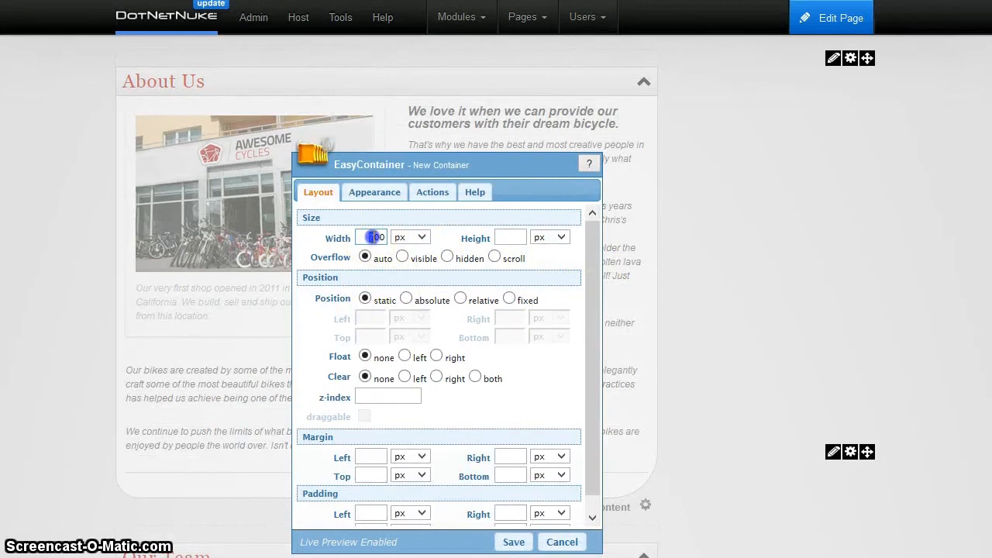
Narrow the container width through 600 and 500 px to 400 px and set its float to left
text(6)
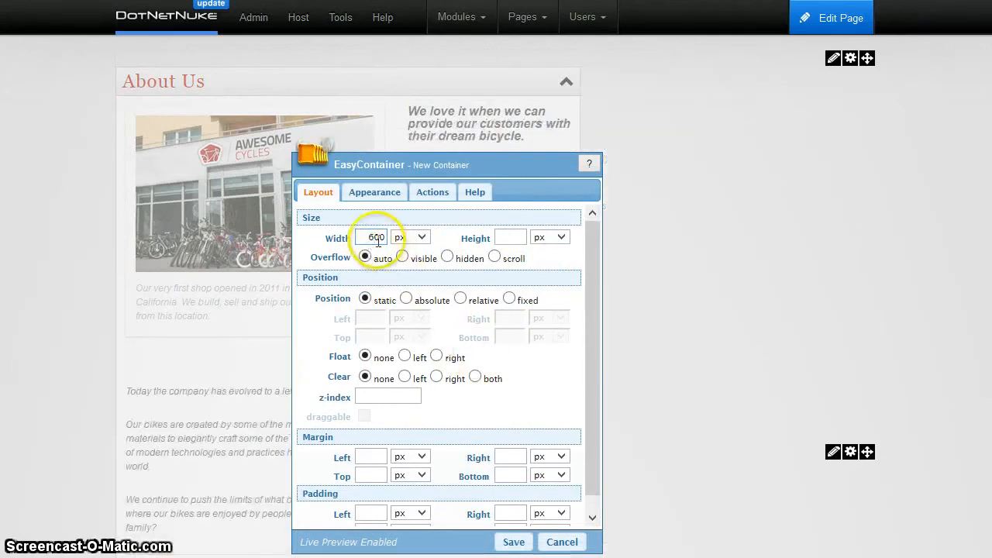
text(5)
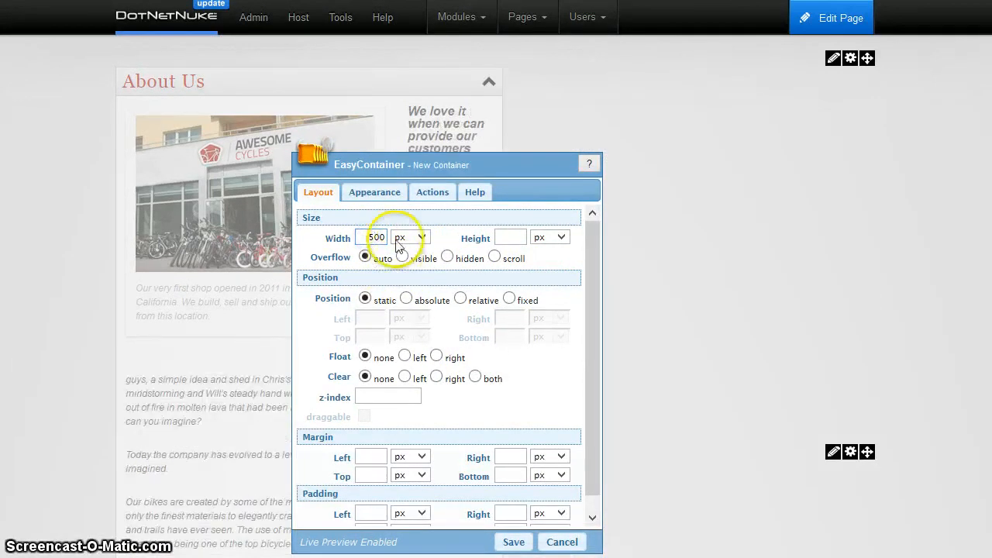
text(4)
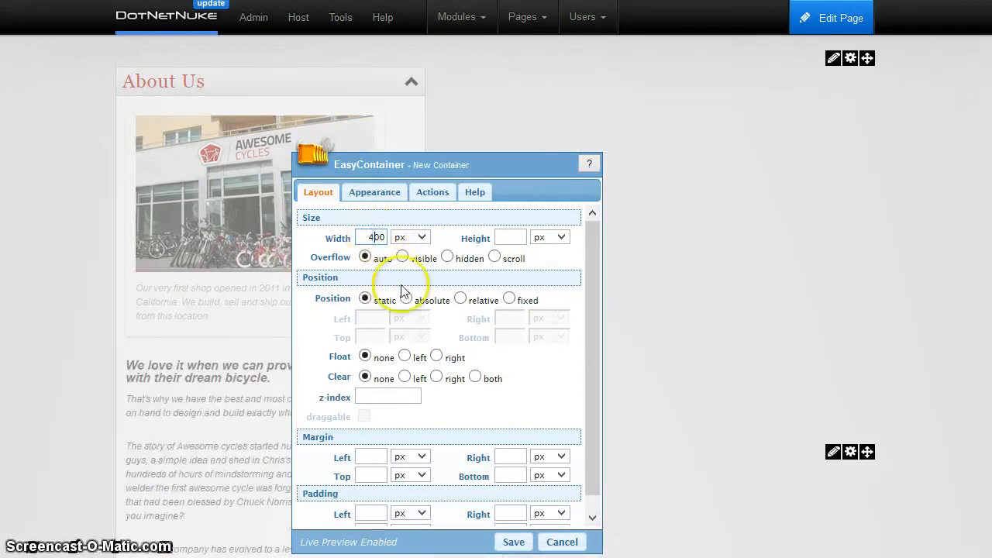
click(405, 357)
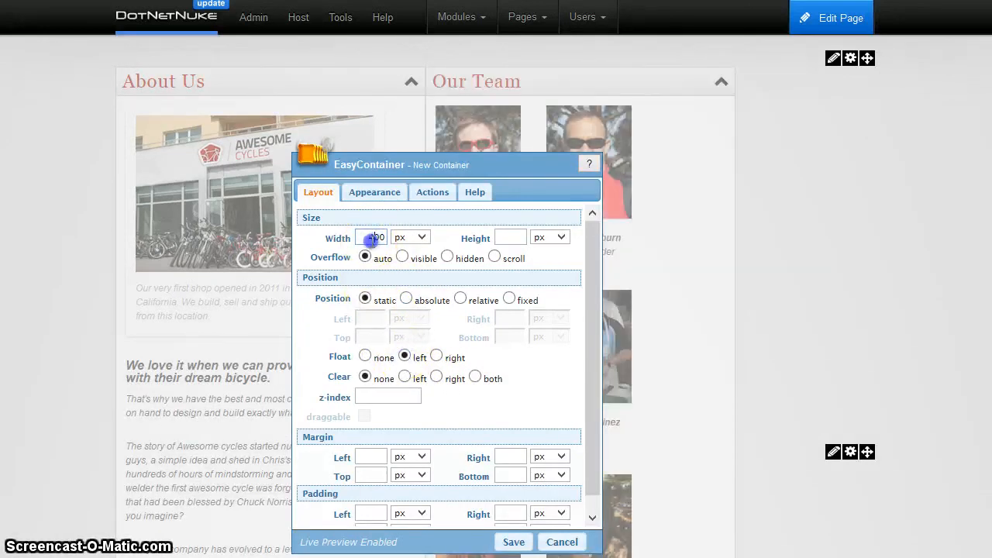
Try container widths of 600 px and 500 px with the left float, and return the width to 400 px
text(6)
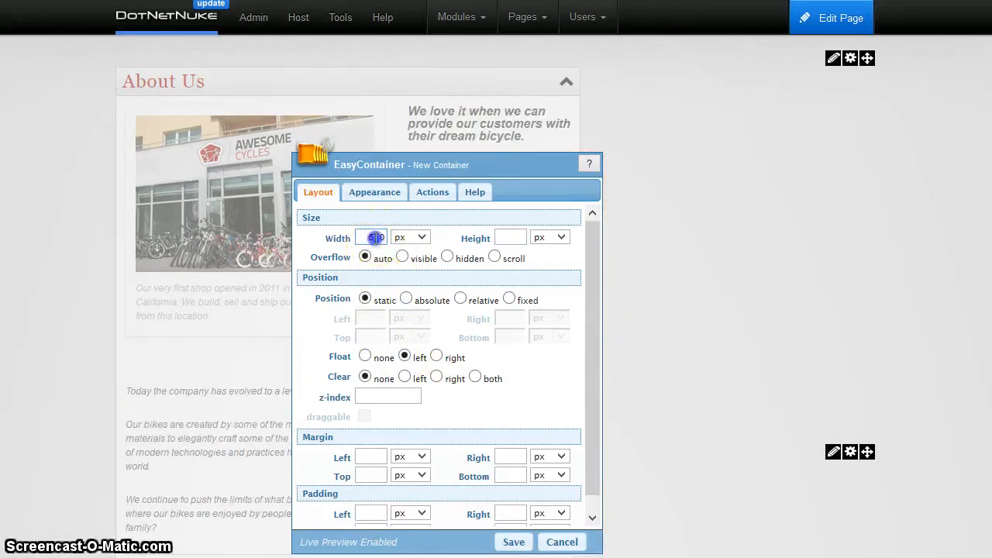
text(5)
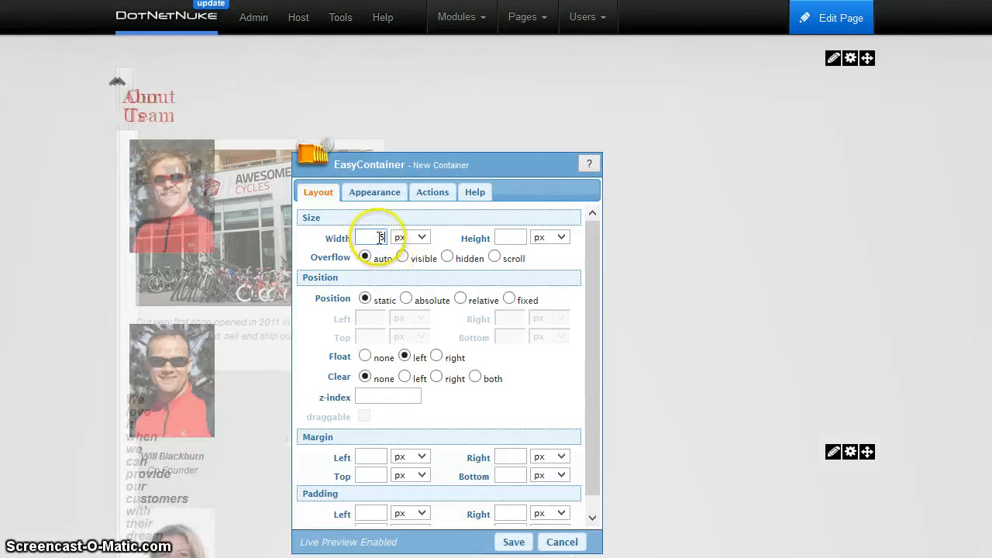
text(00)
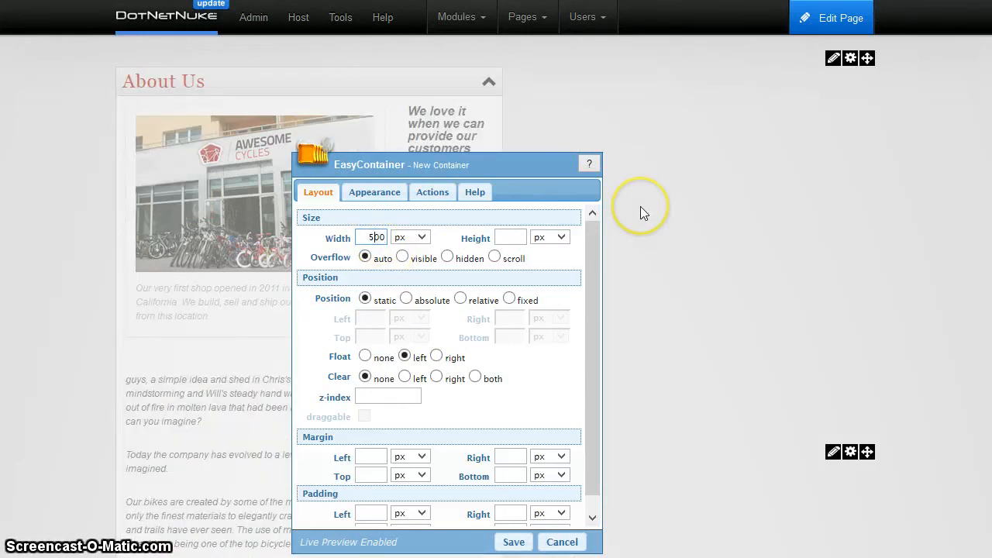
key(BackSpace)
text(4)
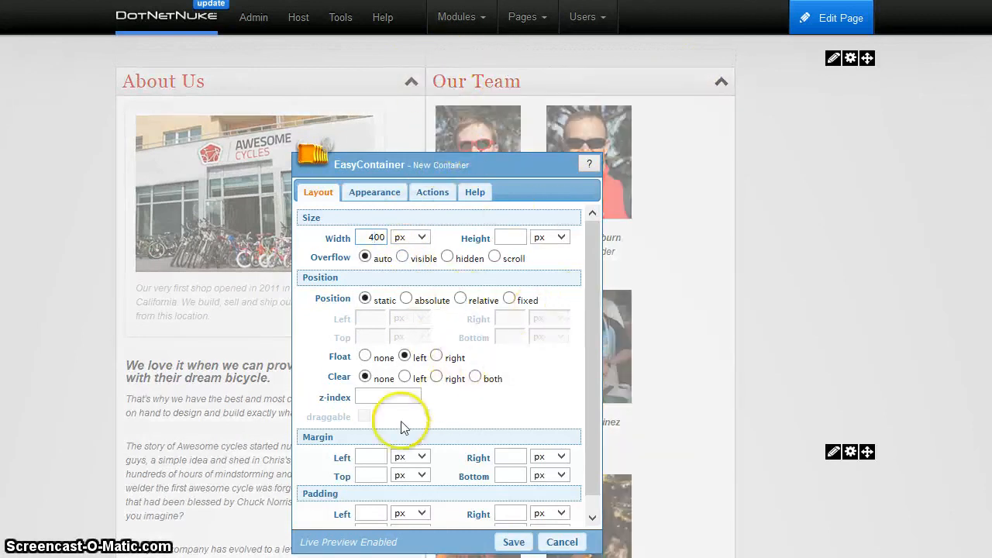
Set the container's right margin to 90 px and save the container
scroll(376, 434, down, 1)
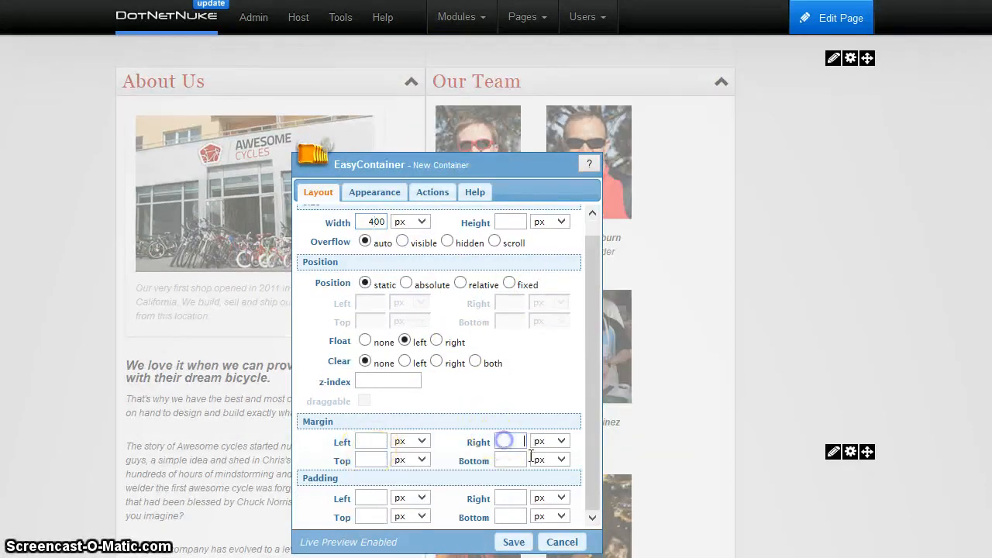
text(90)
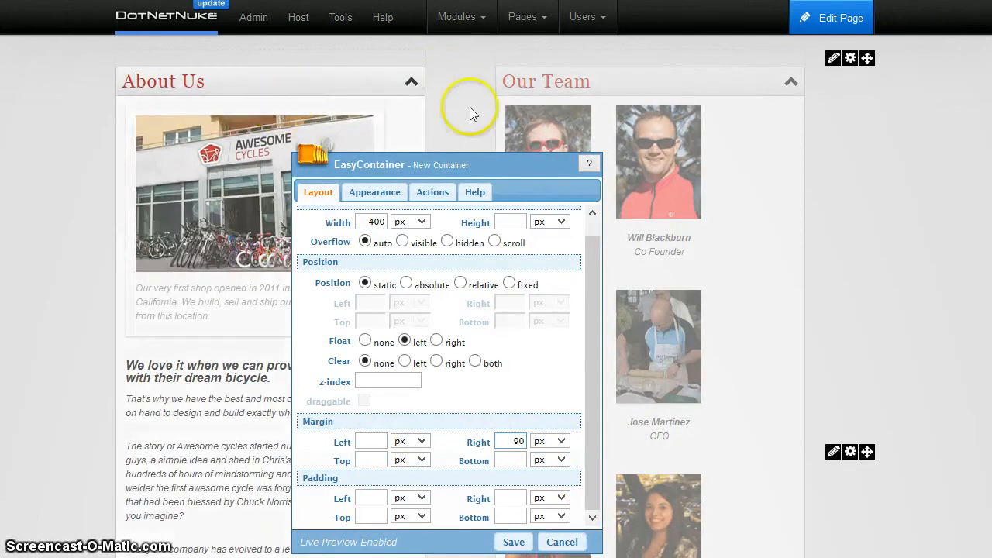
click(515, 543)
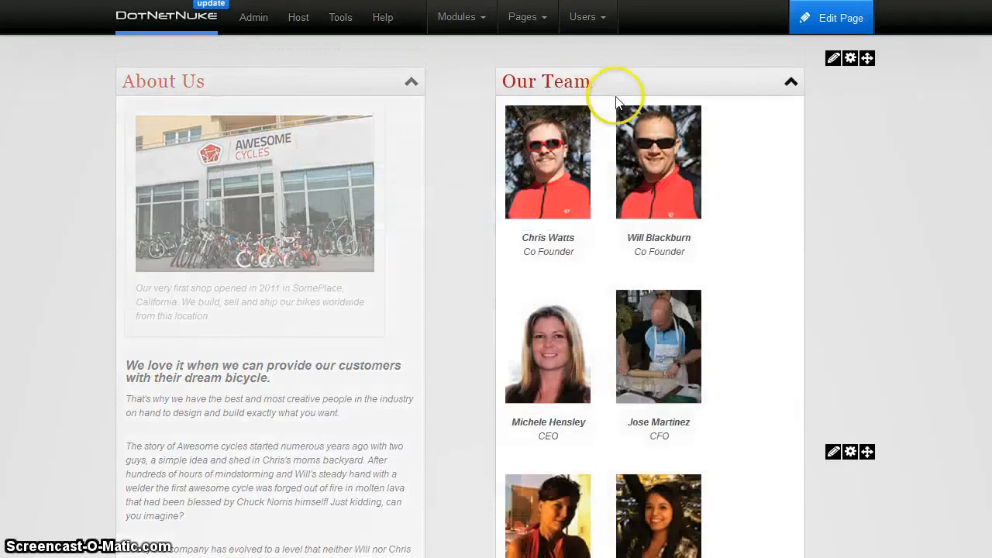
Review the layout of the About Us and Our Team modules along the page
scroll(302, 233, down, 10)
scroll(372, 245, up, 10)
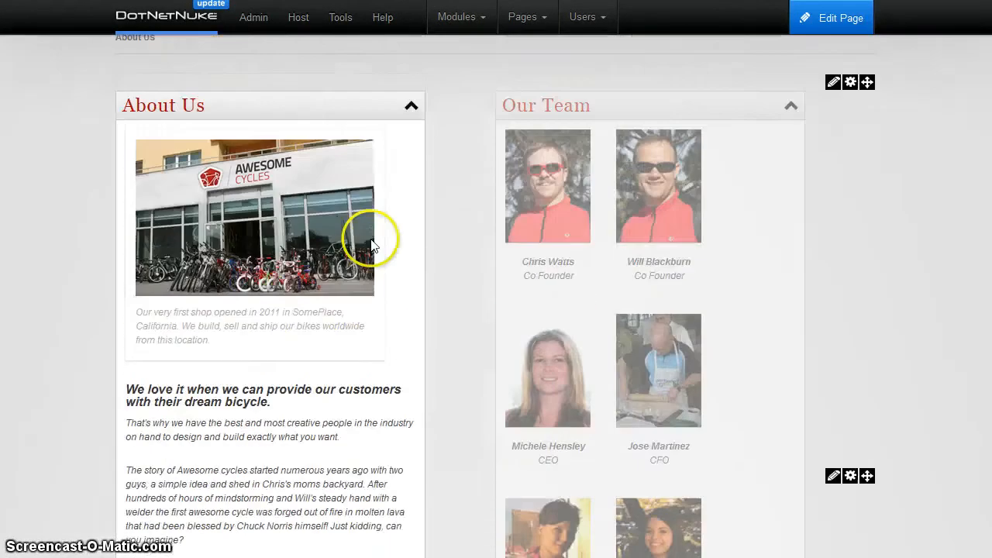
scroll(372, 245, up, 2)
scroll(303, 380, down, 3)
scroll(284, 432, up, 3)
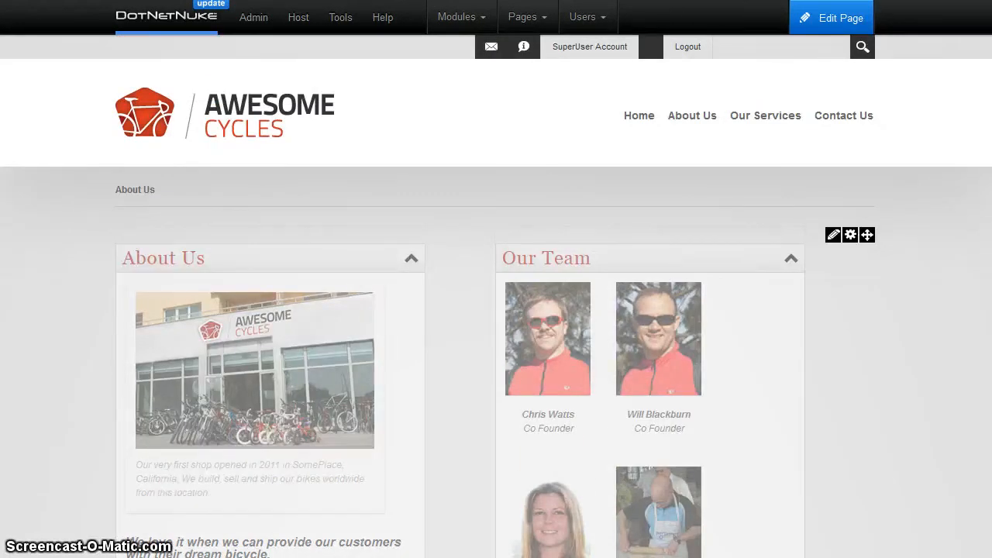
Reopen the EasyContainer settings from the About Us module and move the dialog up so all its layout options are in view
scroll(603, 394, down, 9)
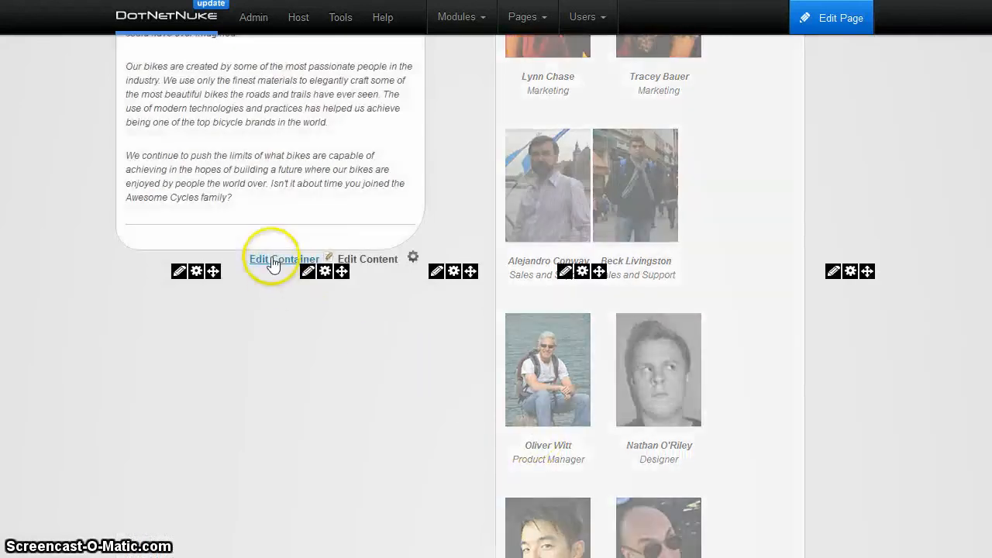
click(272, 261)
scroll(476, 316, up, 4)
scroll(467, 275, down, 2)
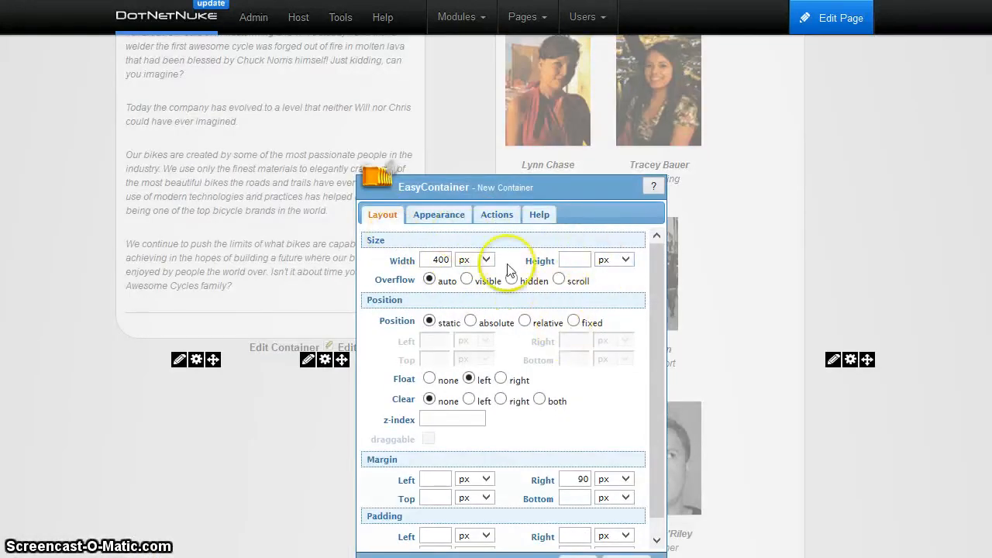
drag(524, 184, 511, 134)
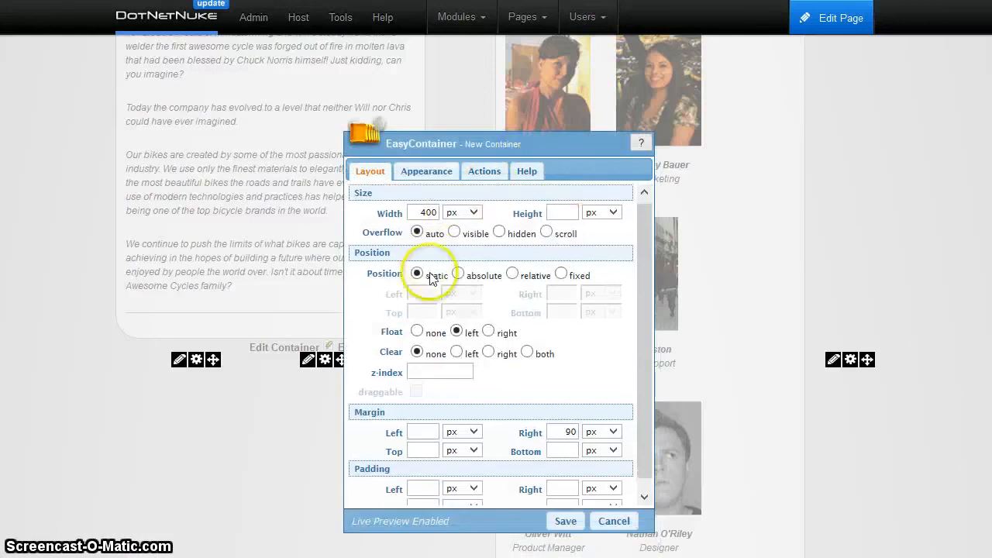
scroll(481, 318, down, 3)
scroll(484, 320, down, 3)
scroll(527, 259, up, 4)
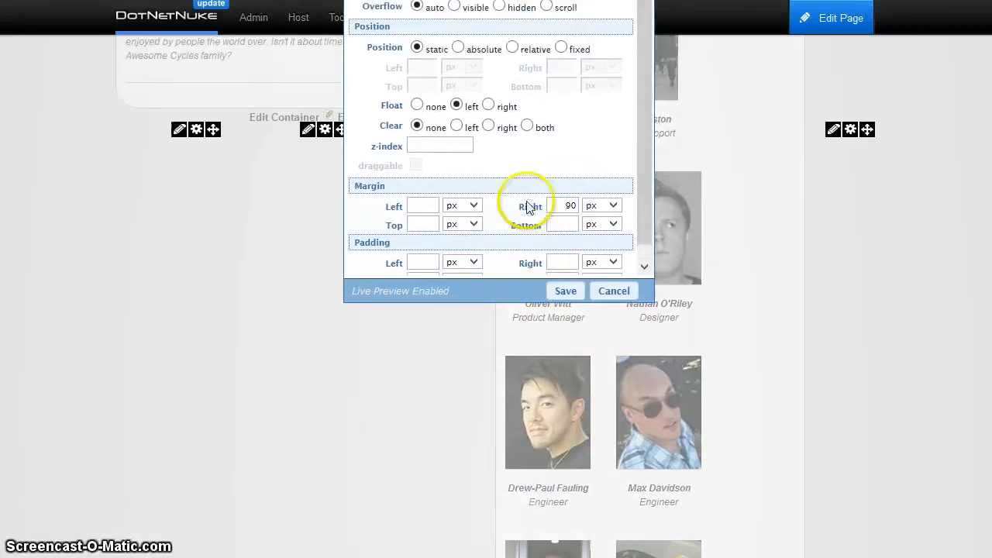
scroll(496, 255, up, 2)
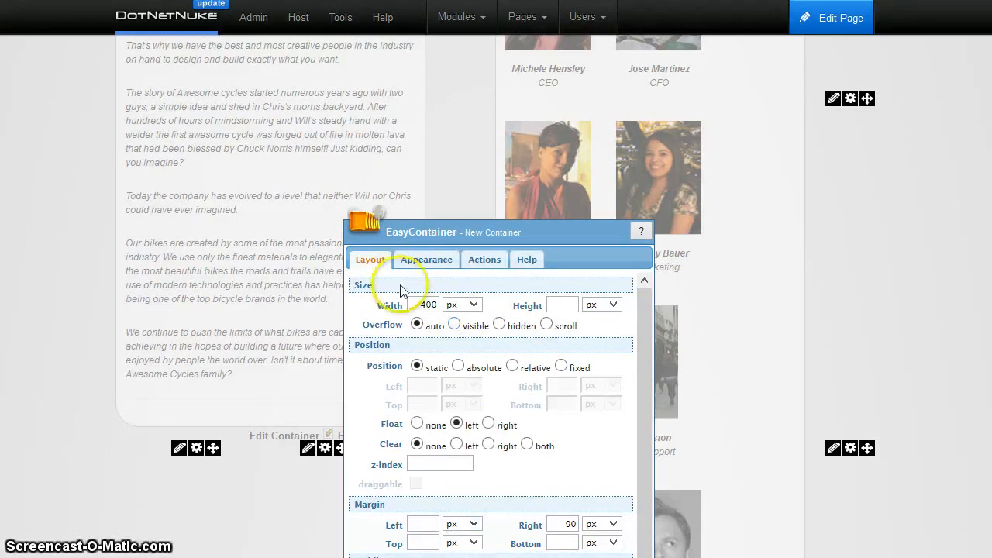
drag(365, 225, 363, 80)
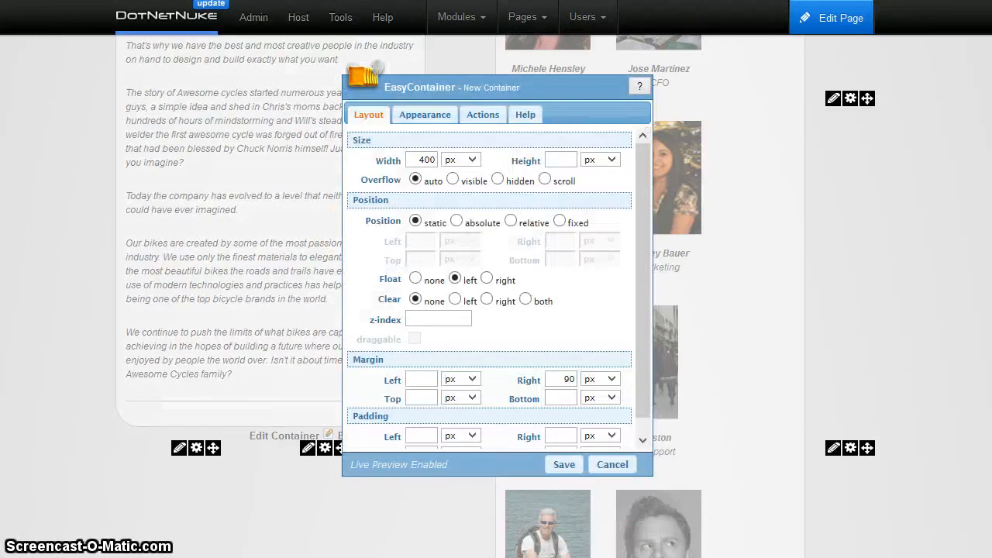